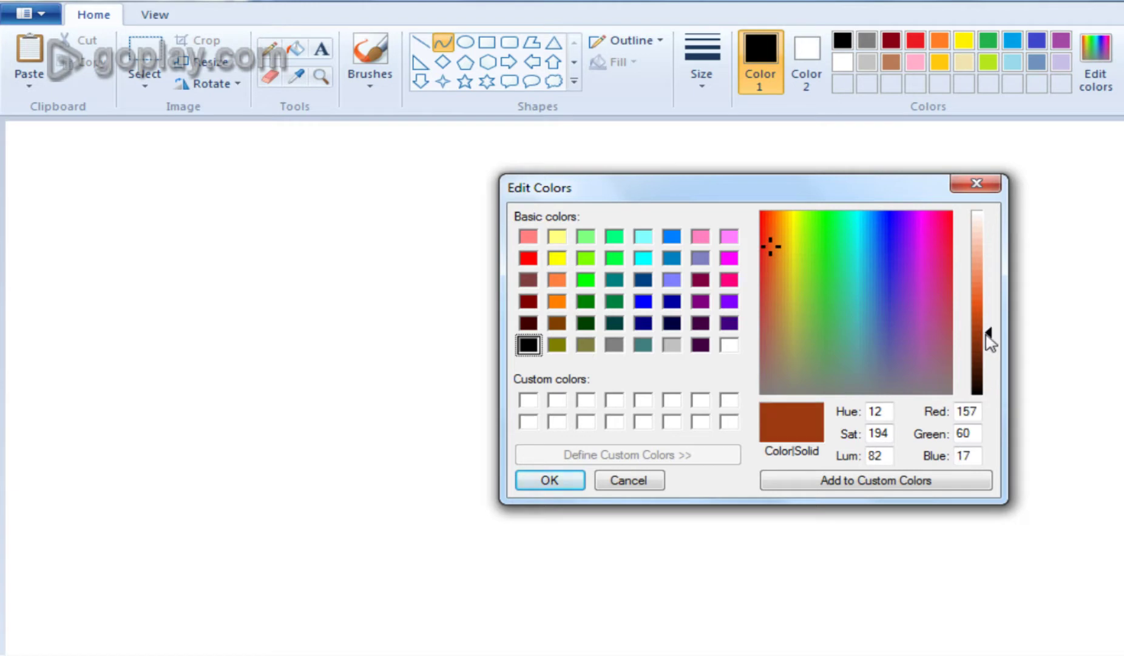
Step: Apply a dark reddish-brown drawing colour with red 157, green 60 and blue 17
left_click(550, 480)
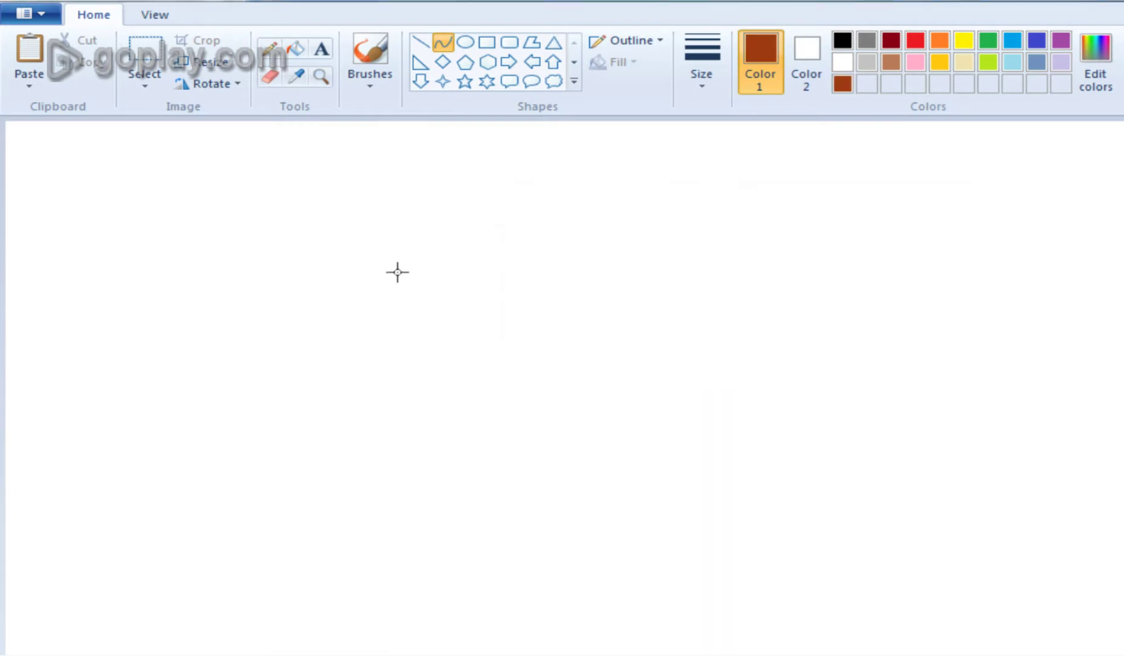
mouse_move(449, 242)
left_mouse_down()
mouse_move(598, 235)
mouse_move(550, 234)
mouse_move(549, 219)
mouse_move(551, 231)
mouse_move(615, 237)
mouse_move(605, 235)
left_mouse_up()
key("ctrl+z")
left_click(550, 232)
key("ctrl+z")
key("ctrl+z")
Step: Draw a shallow arch for the pumpkin's top centre and an outward-bowed curve running down from its left end
left_click_drag(516, 222, 557, 200)
left_click(558, 205)
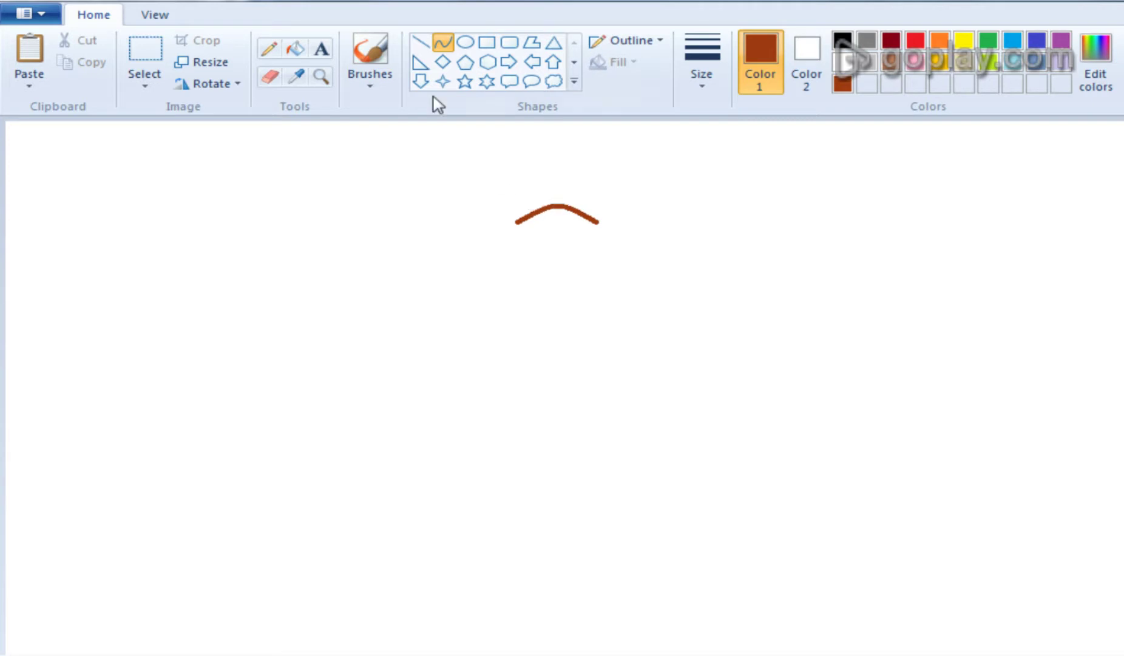
left_click_drag(518, 224, 503, 267)
key("ctrl+z")
left_click_drag(515, 223, 515, 314)
left_click_drag(507, 266, 502, 267)
Step: Draw a mirrored outward-bowed curve running down from the right end of the top arch
left_click(420, 43)
left_click(448, 46)
mouse_move(598, 221)
left_mouse_down()
mouse_move(599, 293)
mouse_move(615, 264)
left_mouse_up()
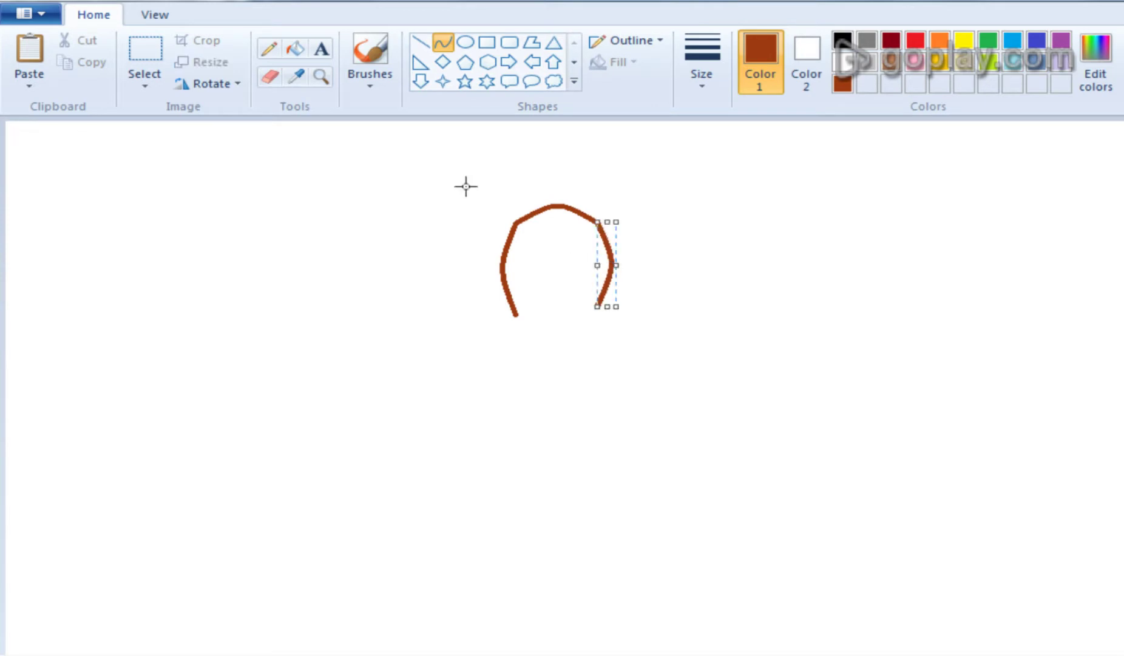
left_click(426, 41)
left_click(443, 42)
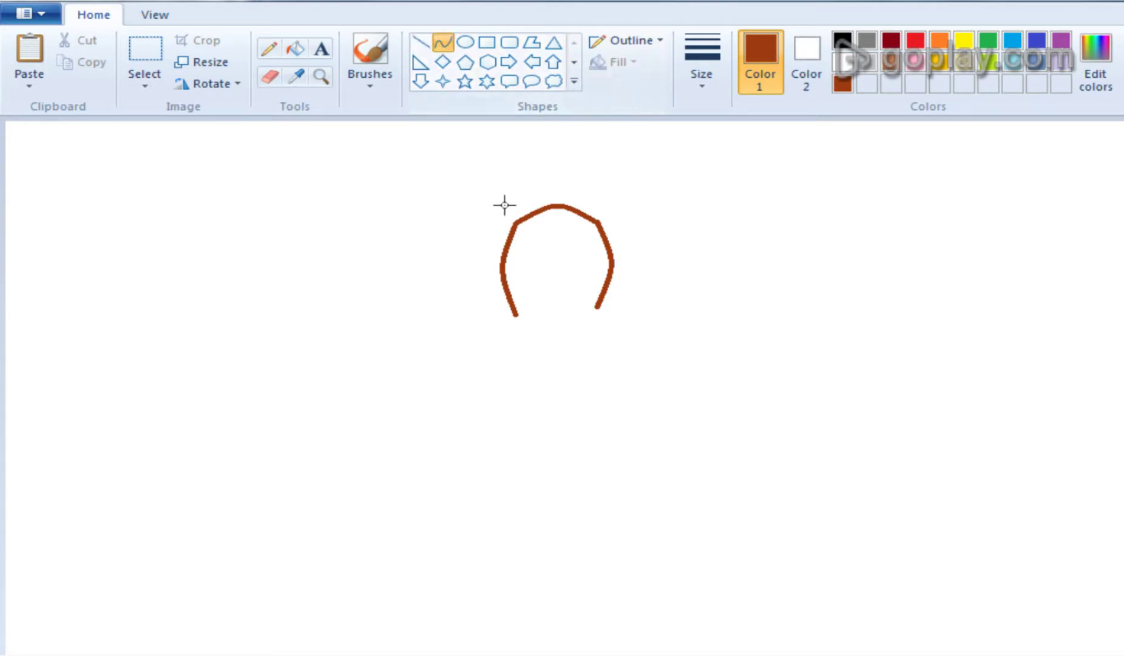
Step: Draw a rounded shoulder curve outward and down from the left end of the top arch
left_click_drag(513, 219, 451, 254)
key("ctrl+z")
left_click_drag(513, 226, 478, 231)
left_click(475, 225)
Step: Draw a rounded shoulder curve outward and down from the right end of the top arch
left_click(442, 44)
mouse_move(599, 221)
left_mouse_down()
mouse_move(655, 238)
mouse_move(630, 224)
left_mouse_up()
left_click(630, 223)
left_click(426, 51)
Step: Draw a long outward-bowed curve down from the outer end of the left shoulder
left_click(440, 44)
left_click_drag(455, 253, 483, 385)
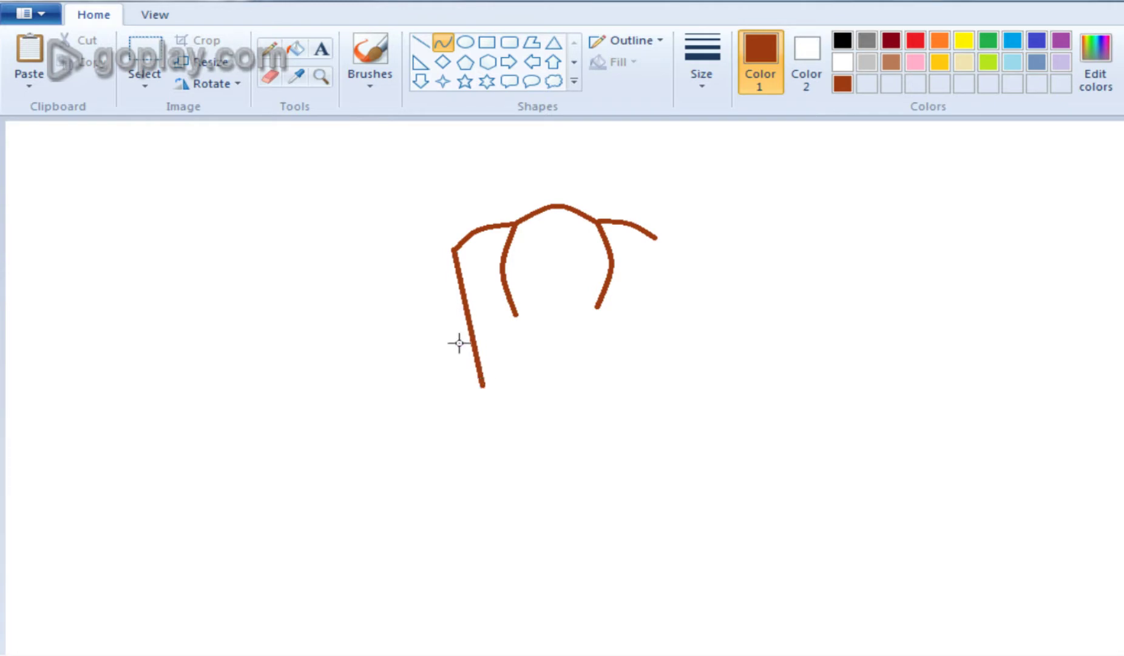
left_click(459, 325)
left_click_drag(460, 324, 452, 321)
Step: Draw a matching long outward-bowed curve down from the outer end of the right shoulder
left_click(443, 44)
left_click_drag(656, 239, 629, 390)
left_click_drag(653, 327, 655, 319)
left_click(443, 43)
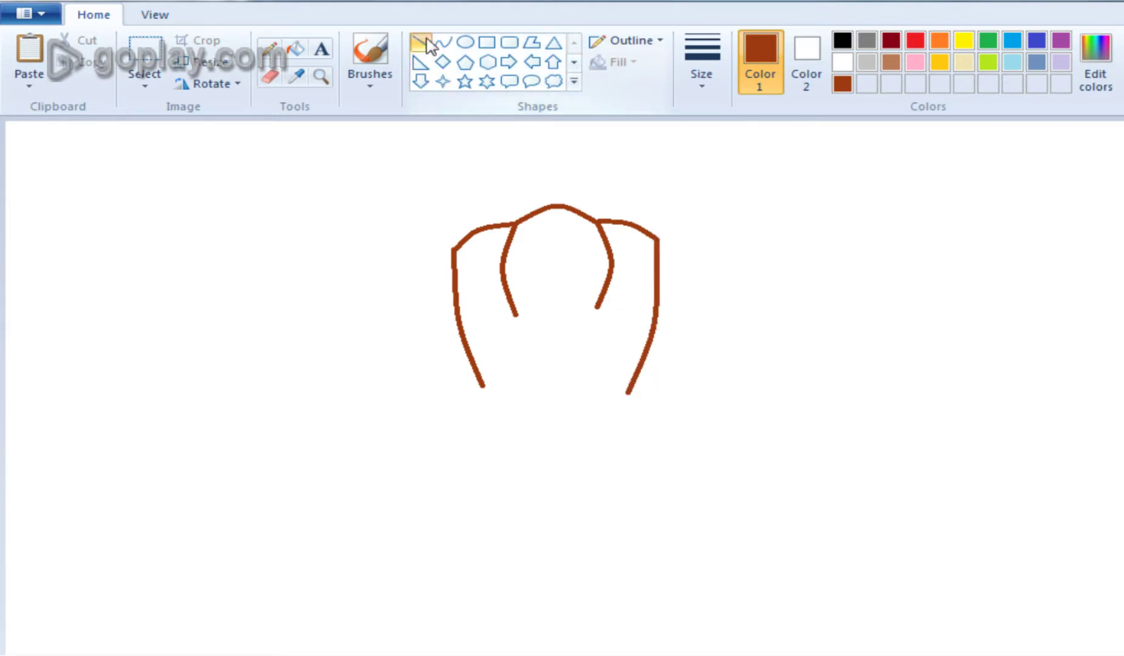
Step: Draw a second shoulder curve on the left, extending outward and down from the first left shoulder's outer end
left_click_drag(454, 252, 392, 264)
left_click(412, 264)
key("ctrl+z")
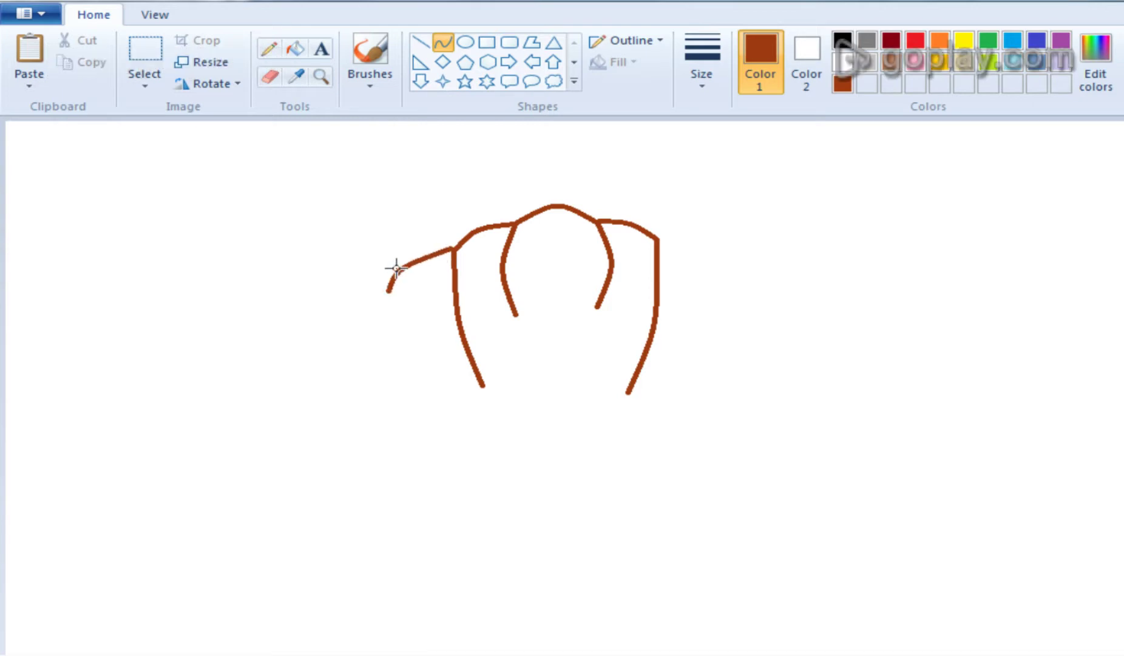
left_click(420, 42)
left_click(442, 43)
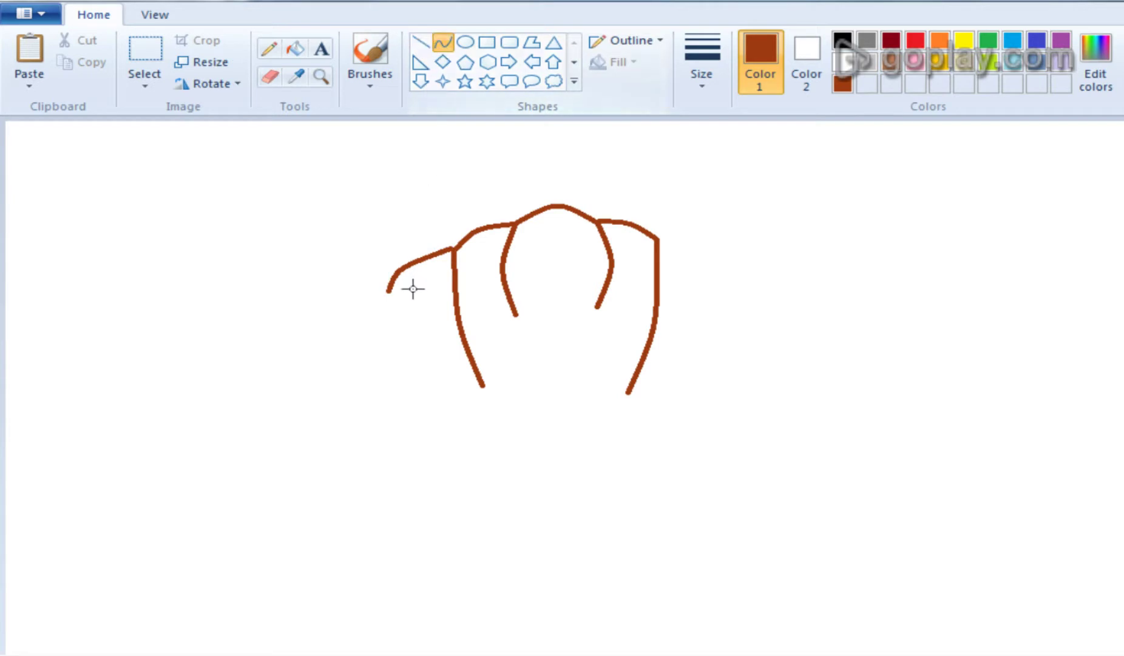
Step: Draw the pumpkin's outermost left side as a bowed curve from the second left shoulder down and inward
left_click_drag(389, 293, 441, 424)
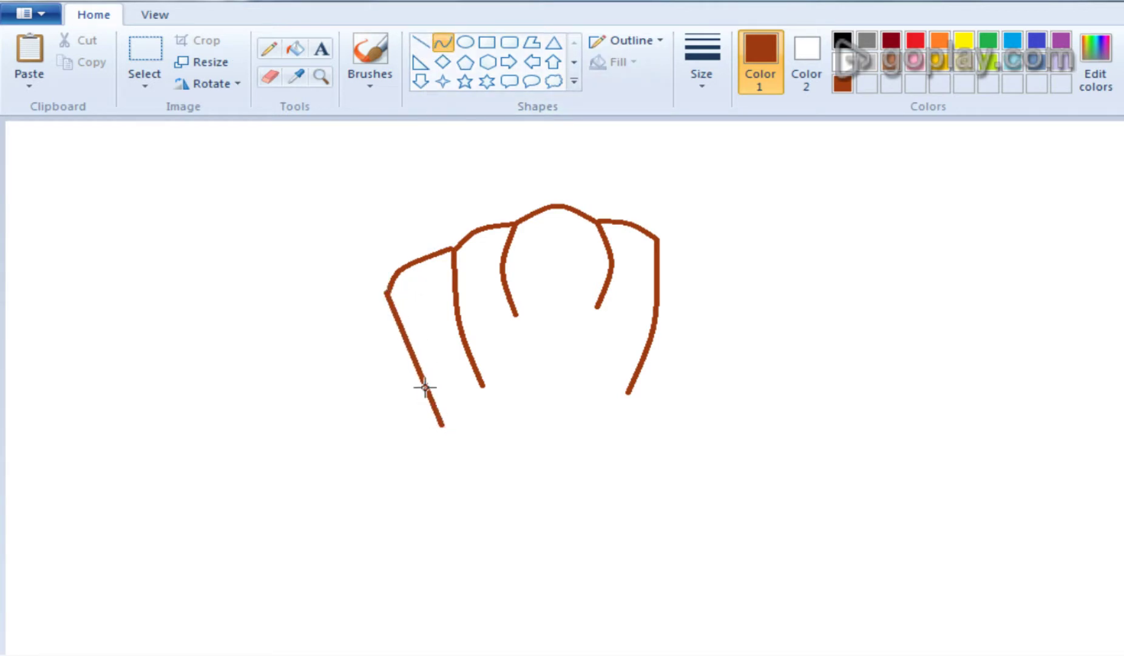
key("ctrl+z")
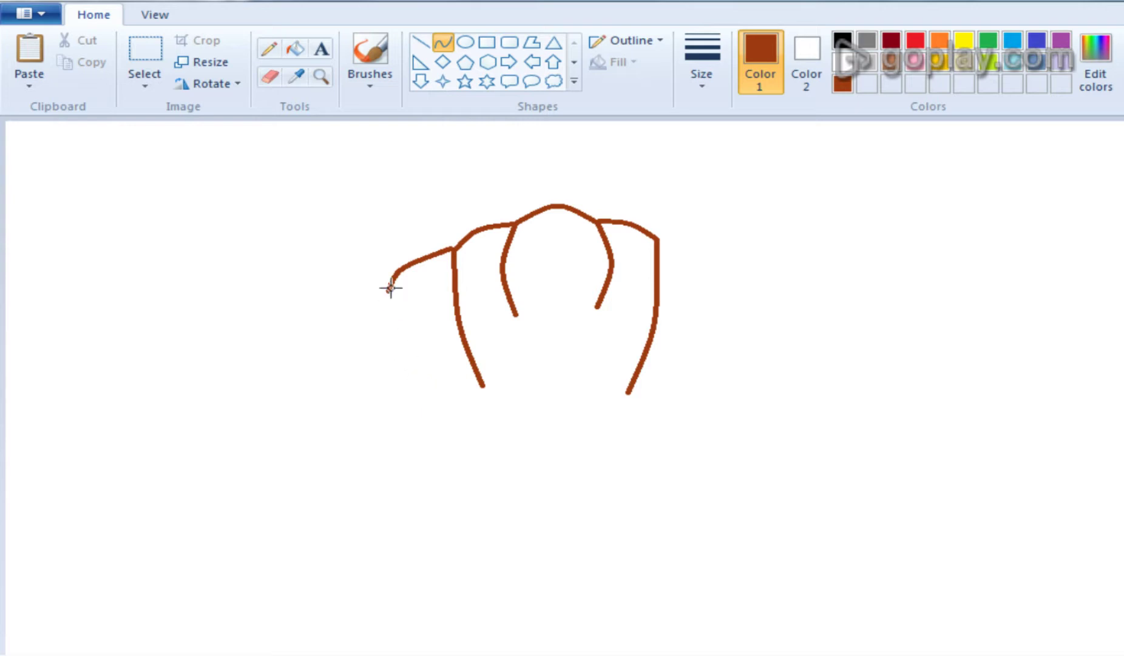
left_click_drag(388, 290, 452, 427)
left_click_drag(406, 368, 403, 366)
left_click(420, 42)
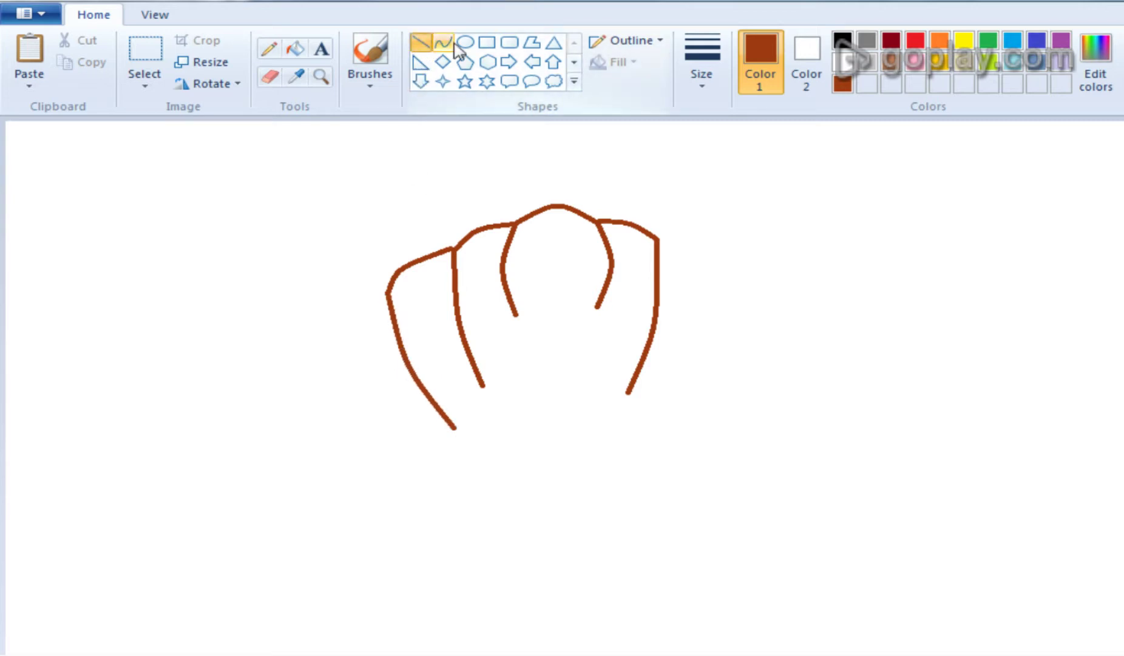
left_click(445, 44)
left_click_drag(658, 239, 710, 279)
left_click(699, 251)
left_click(695, 251)
key("ctrl+z")
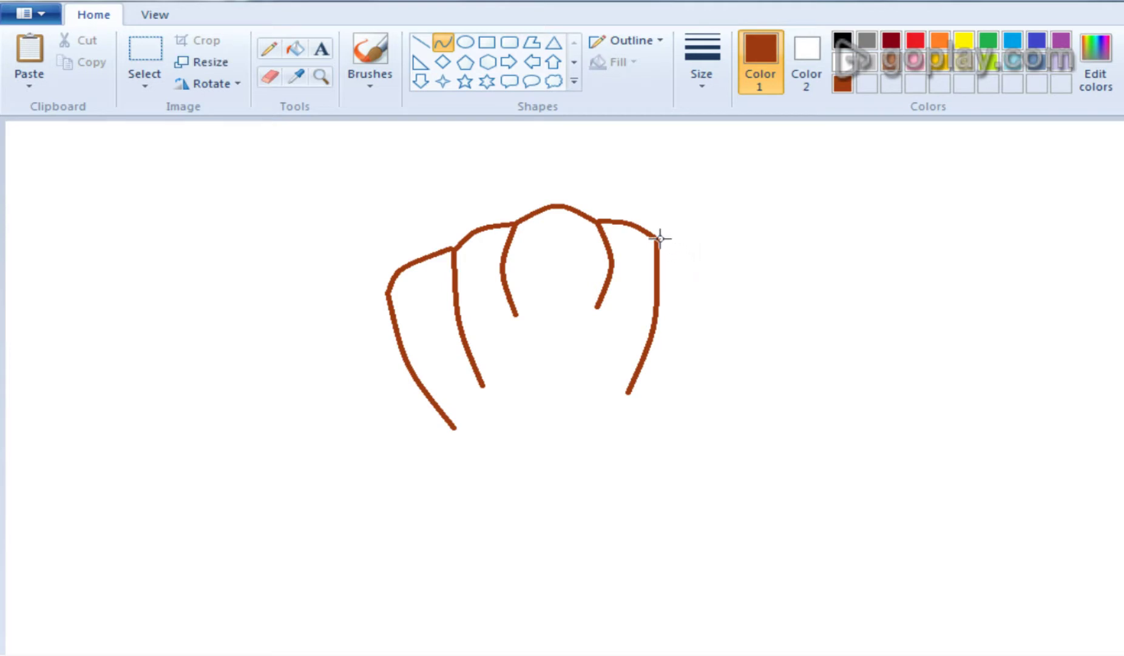
Step: Draw the second right shoulder curve and the bowed outermost right side running down and inward from it
left_click_drag(656, 239, 692, 258)
left_click_drag(708, 281, 651, 443)
left_click_drag(693, 353, 703, 351)
left_click(421, 42)
left_click(441, 45)
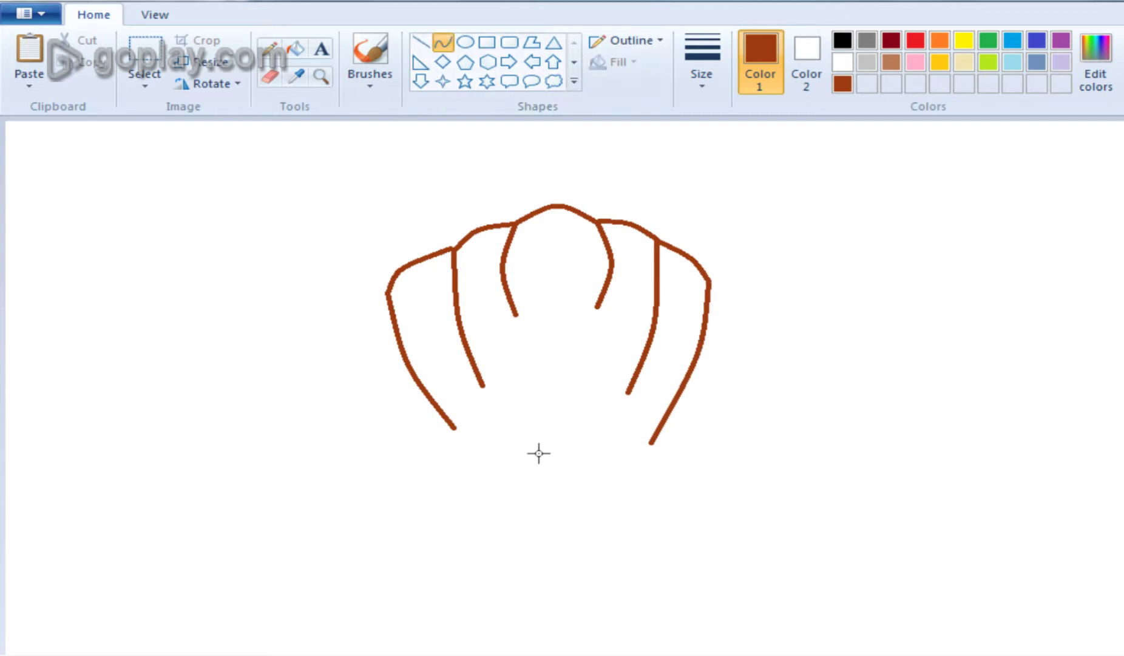
mouse_move(533, 478)
left_mouse_down()
mouse_move(604, 477)
mouse_move(567, 489)
left_mouse_up()
left_click(421, 42)
left_click(443, 44)
left_click_drag(533, 477, 490, 471)
key("ctrl+z")
key("ctrl+z")
left_click_drag(529, 484, 613, 485)
key("ctrl+z")
Step: Draw a shallow downward-bulging curve centred beneath the side curves for the pumpkin's base
left_click_drag(524, 480, 567, 490)
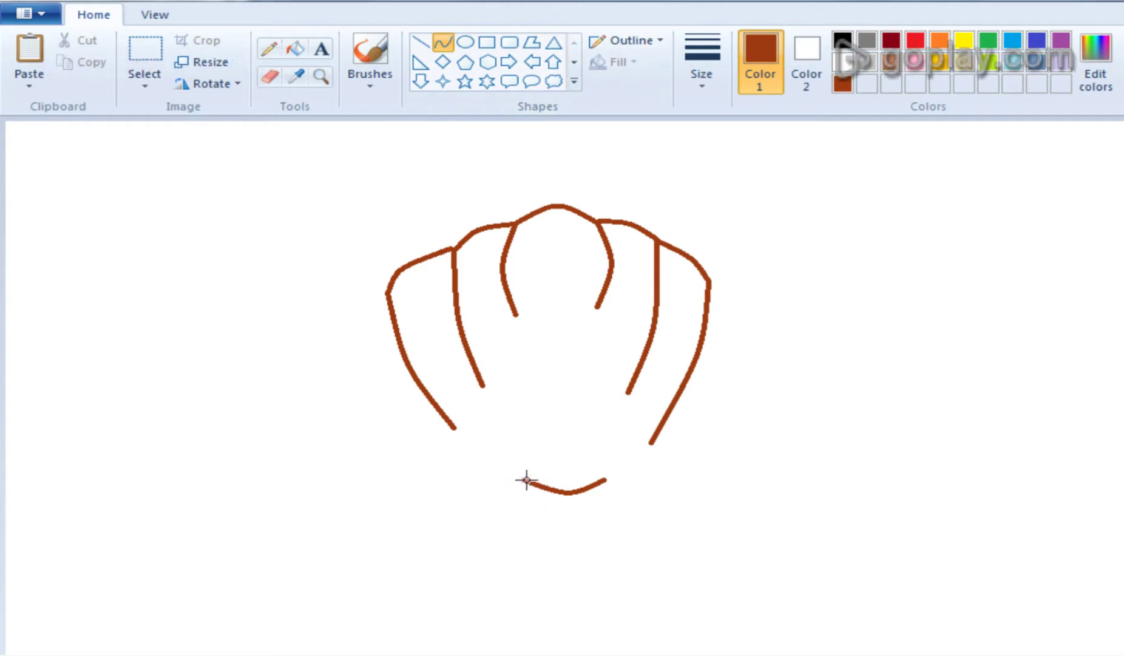
left_click_drag(527, 480, 504, 449)
left_click(507, 469)
left_click(504, 467)
key("ctrl+z")
Step: Draw a curve from the left end of the base that bends up into a short vertical hook
left_click_drag(522, 480, 494, 445)
left_click(494, 465)
left_click_drag(605, 479, 627, 453)
left_click(628, 454)
key("ctrl+z")
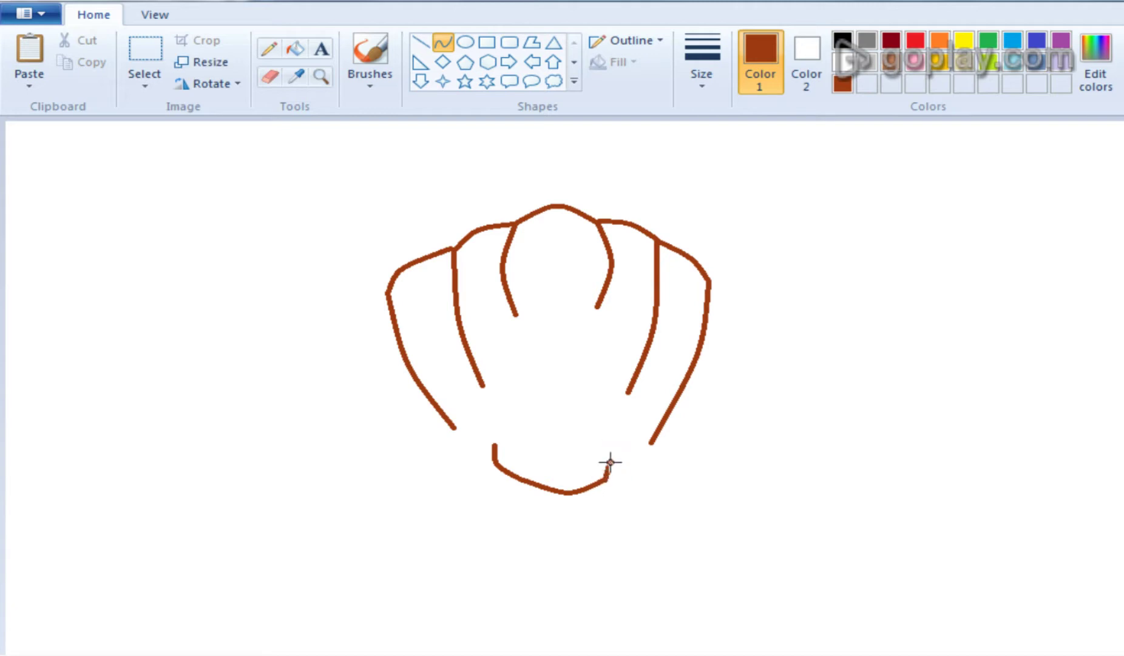
key("ctrl+z")
key("ctrl+z")
key("ctrl+z")
mouse_move(602, 478)
left_mouse_down()
mouse_move(622, 439)
mouse_move(613, 462)
left_mouse_up()
key("ctrl+z")
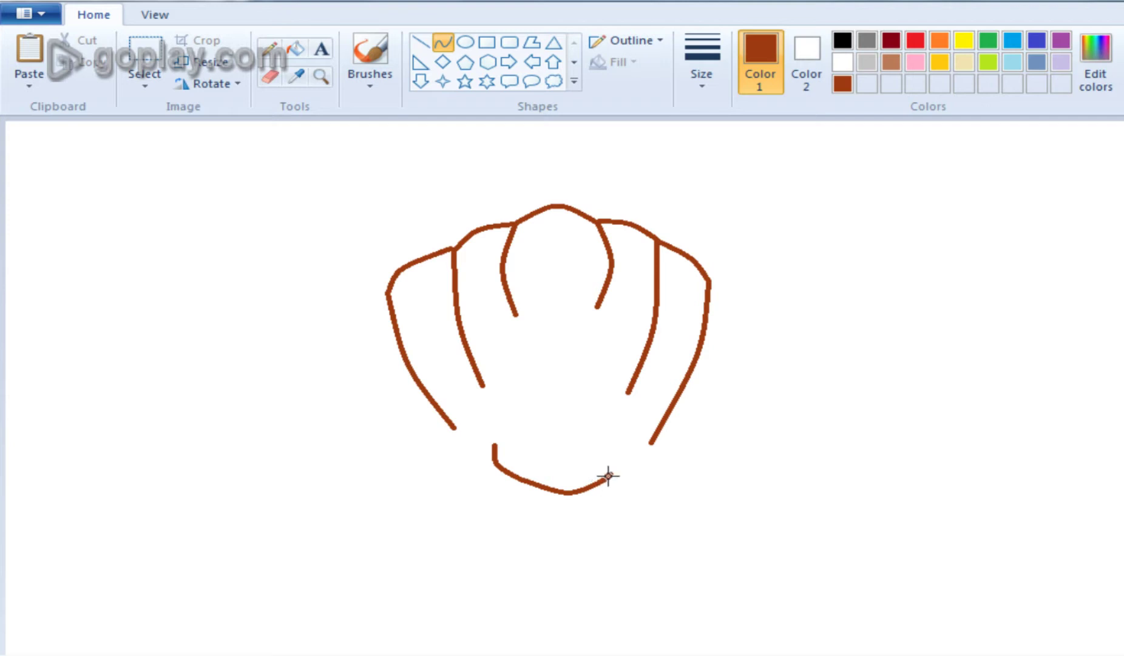
Step: Draw a curve from the right end of the base that bends up into a short hook
left_click_drag(618, 435, 625, 435)
key("ctrl+z")
mouse_move(624, 466)
left_mouse_down()
mouse_move(628, 450)
mouse_move(626, 469)
left_mouse_up()
key("ctrl+z")
left_click(465, 42)
left_click_drag(494, 463, 455, 431)
key("ctrl+z")
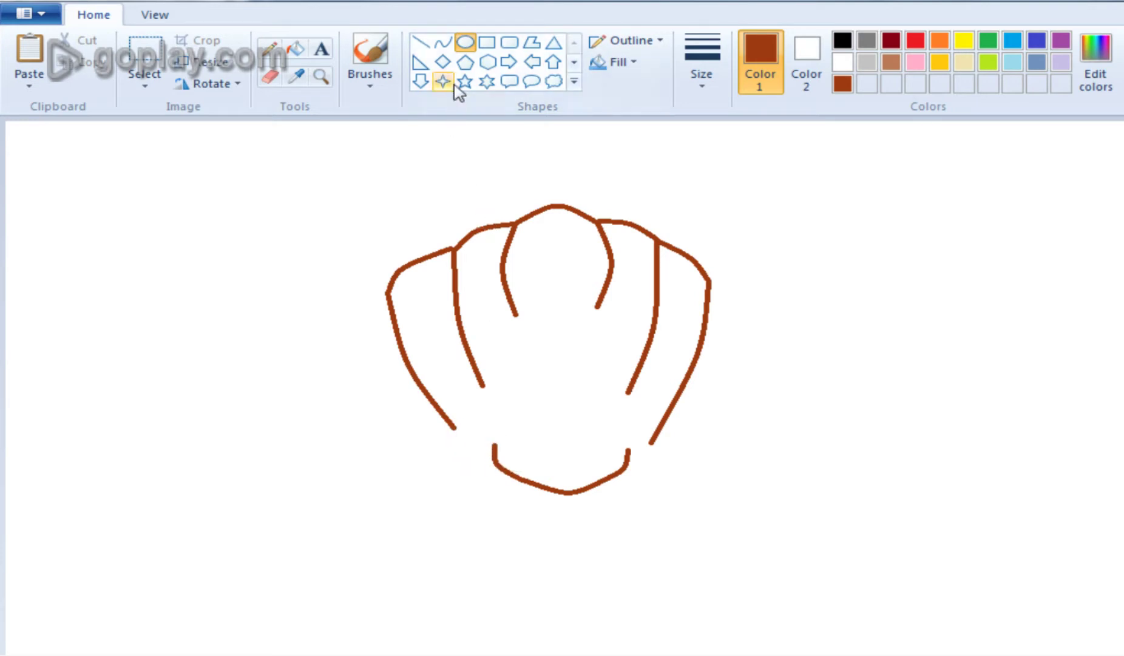
left_click(443, 43)
left_click_drag(499, 472, 451, 427)
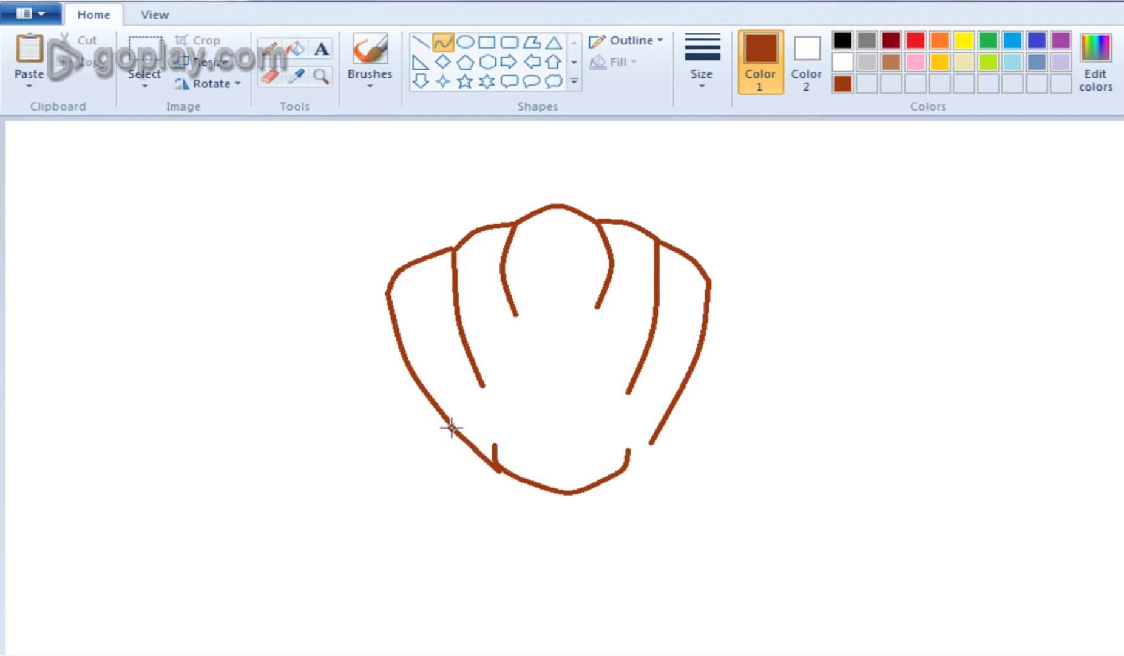
key("ctrl+z")
key("ctrl+z")
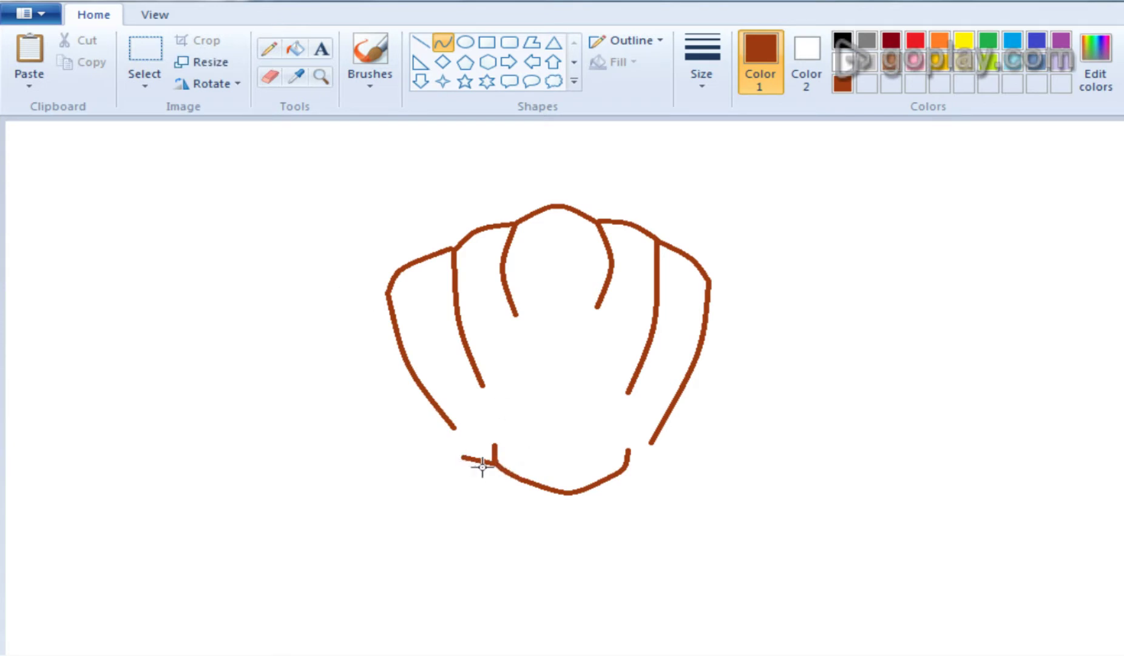
key("ctrl+z")
Step: Draw a small dipping curve extending outward from the lower part of the left hook
mouse_move(496, 463)
left_mouse_down()
mouse_move(472, 452)
mouse_move(487, 472)
left_mouse_up()
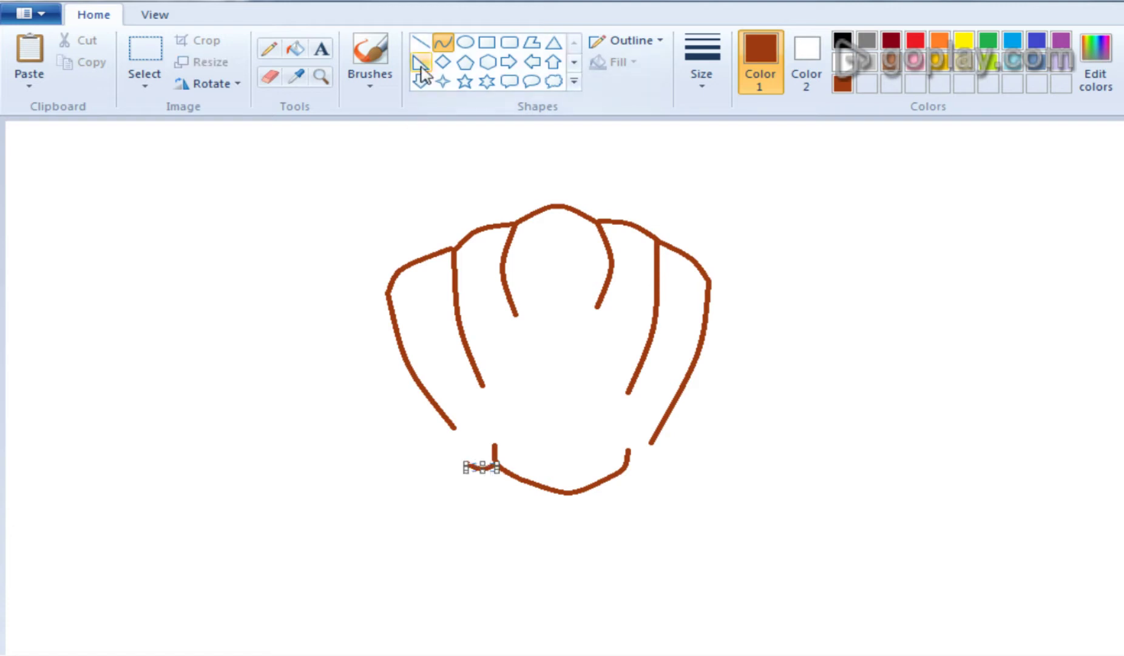
left_click(444, 43)
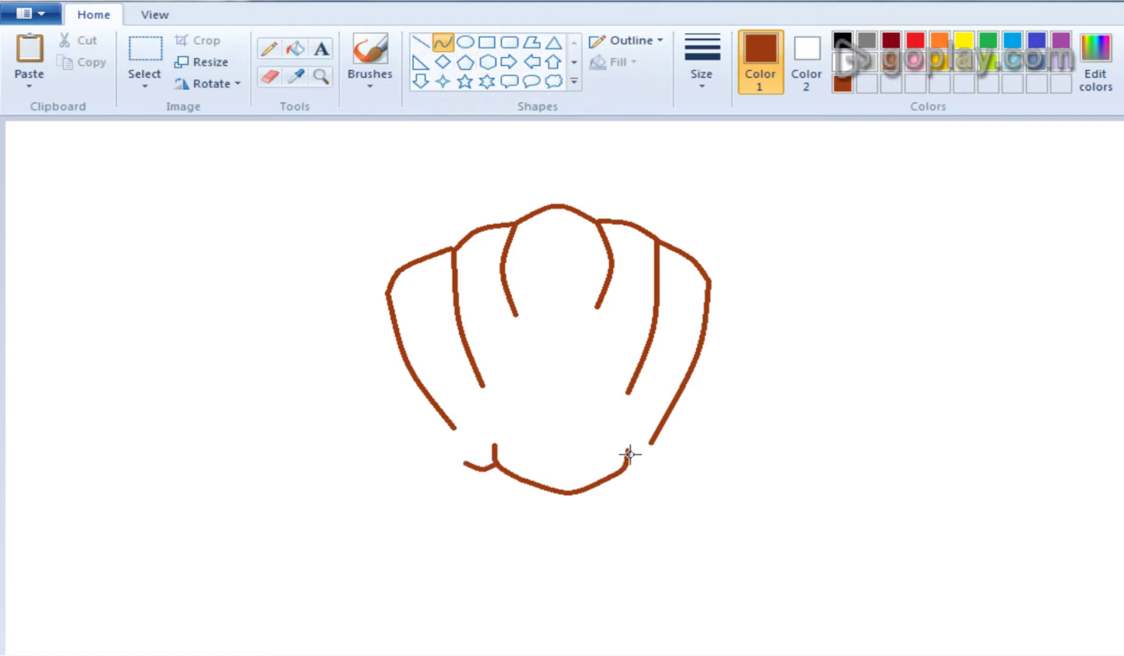
Step: Join the right hook to the lower end of the outermost right side with a small curve
left_click_drag(634, 460, 648, 453)
left_click(647, 467)
key("ctrl+z")
left_click(643, 473)
key("ctrl+z")
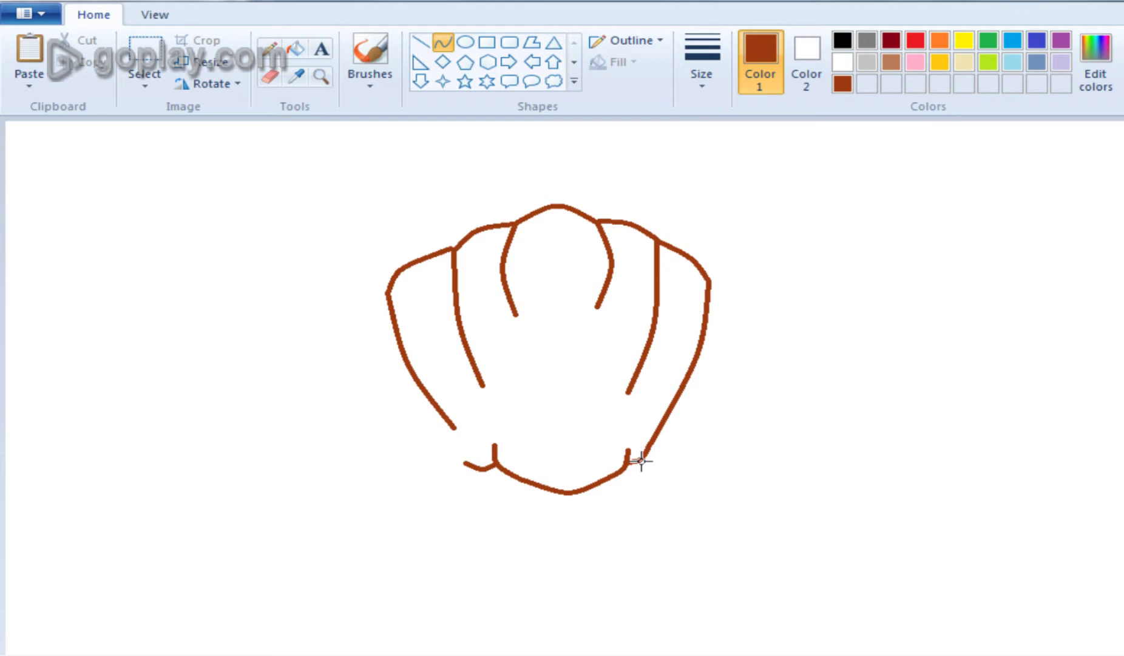
left_click(421, 43)
Step: Close the lower left gap with a curve from the small dipping curve to the outermost left side
left_click(442, 46)
mouse_move(466, 463)
left_mouse_down()
mouse_move(452, 430)
mouse_move(447, 461)
mouse_move(464, 465)
mouse_move(450, 449)
left_mouse_up()
key("ctrl+z")
left_click(447, 449)
Step: Draw two bent stem curves rising from the top arch and hooking to the left
left_click(444, 42)
mouse_move(545, 209)
left_mouse_down()
mouse_move(514, 178)
mouse_move(557, 186)
left_mouse_up()
left_click(449, 44)
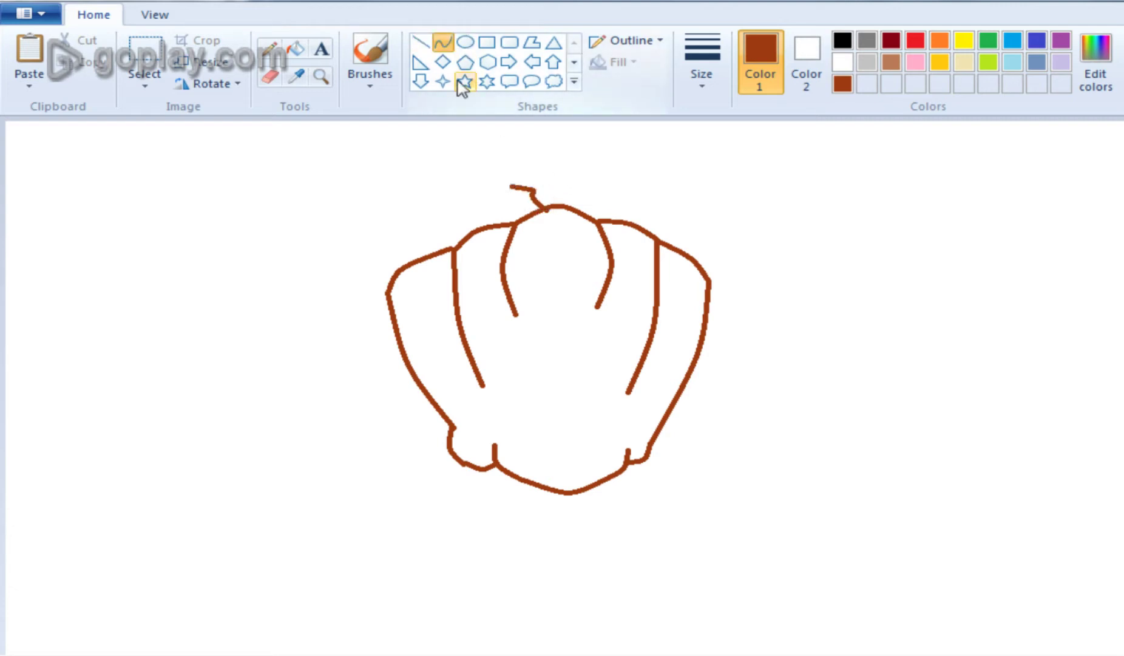
left_click_drag(559, 204, 518, 171)
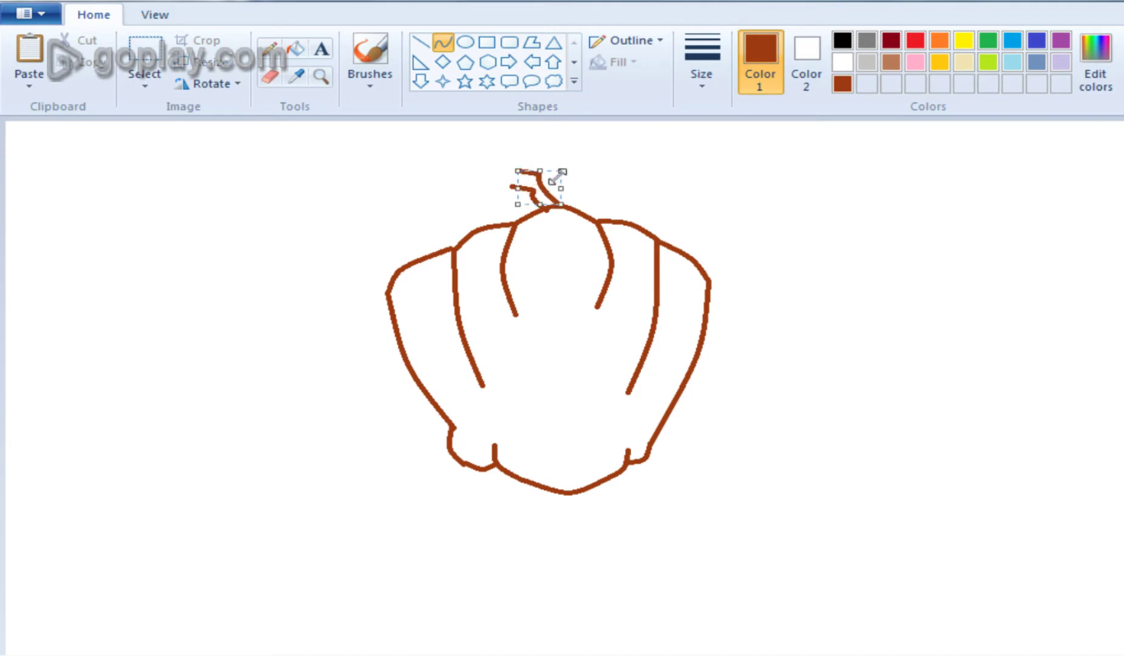
left_click(420, 42)
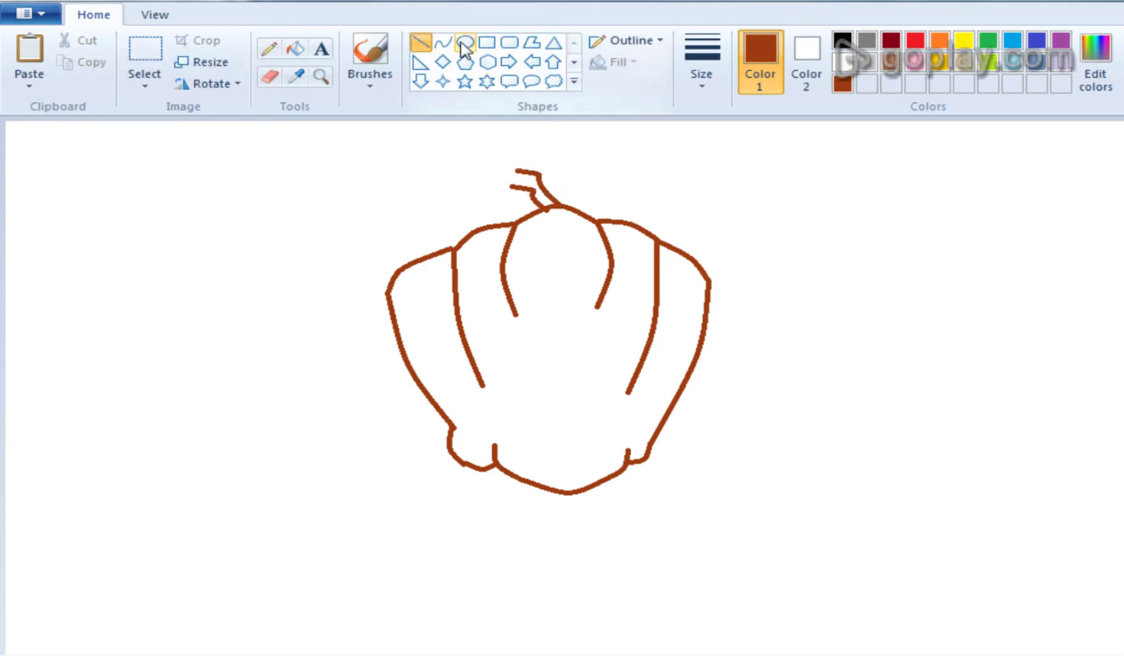
Step: Draw the stem's right edge as a third bent curve and close the stem's tip with a short curve
left_click_drag(577, 206, 537, 157)
key("ctrl+z")
left_click(443, 43)
left_click_drag(573, 206, 542, 156)
left_click(535, 167)
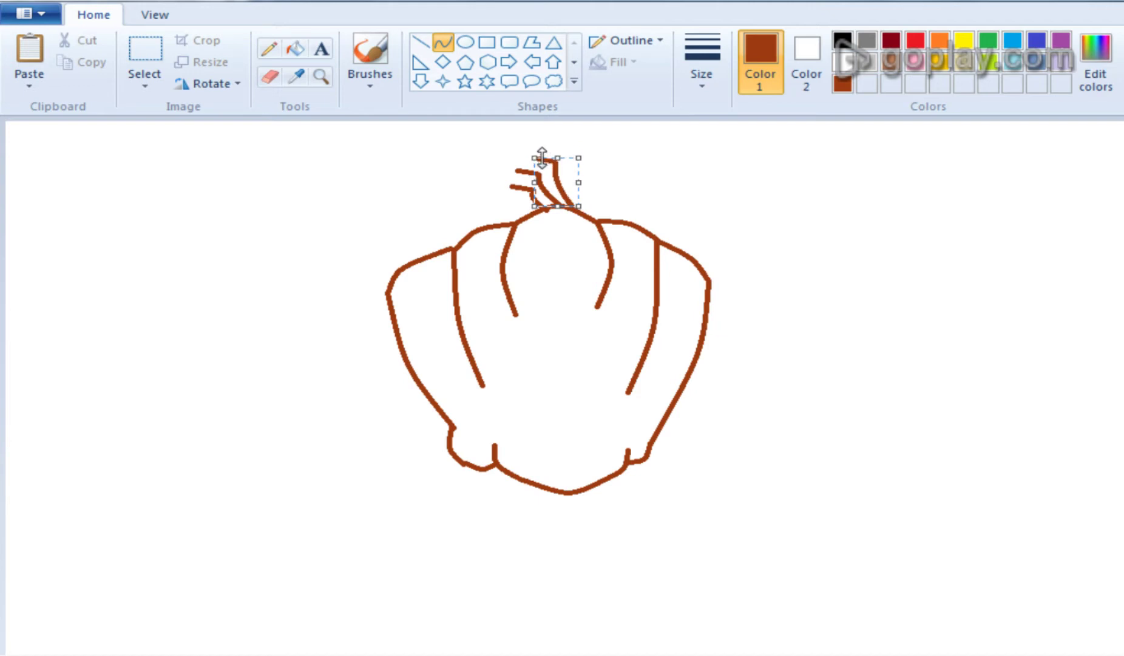
left_click(442, 43)
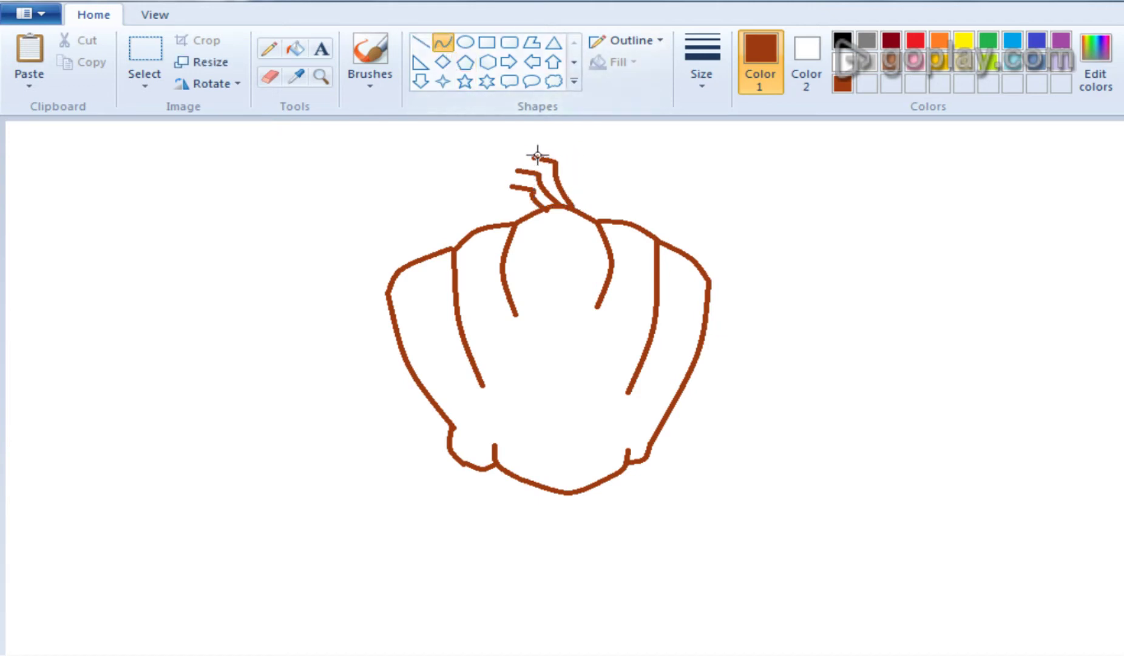
left_click_drag(537, 155, 510, 167)
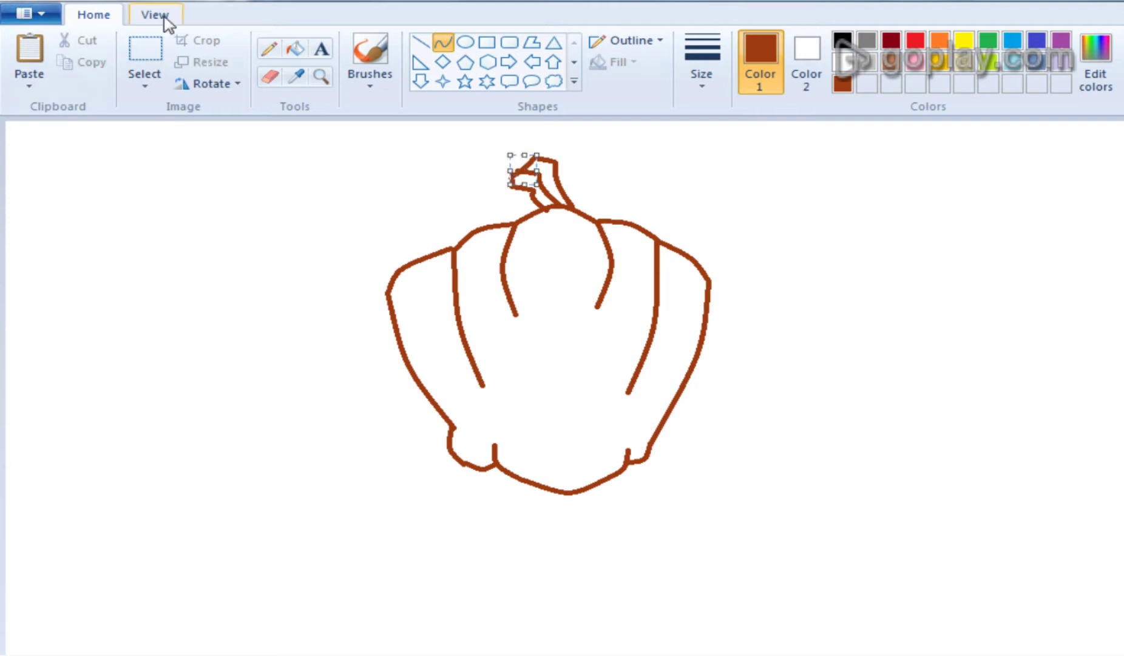
Step: Draw an ellipse for the left eye, resize it slightly smaller and position it below the left inner curve
left_click(465, 42)
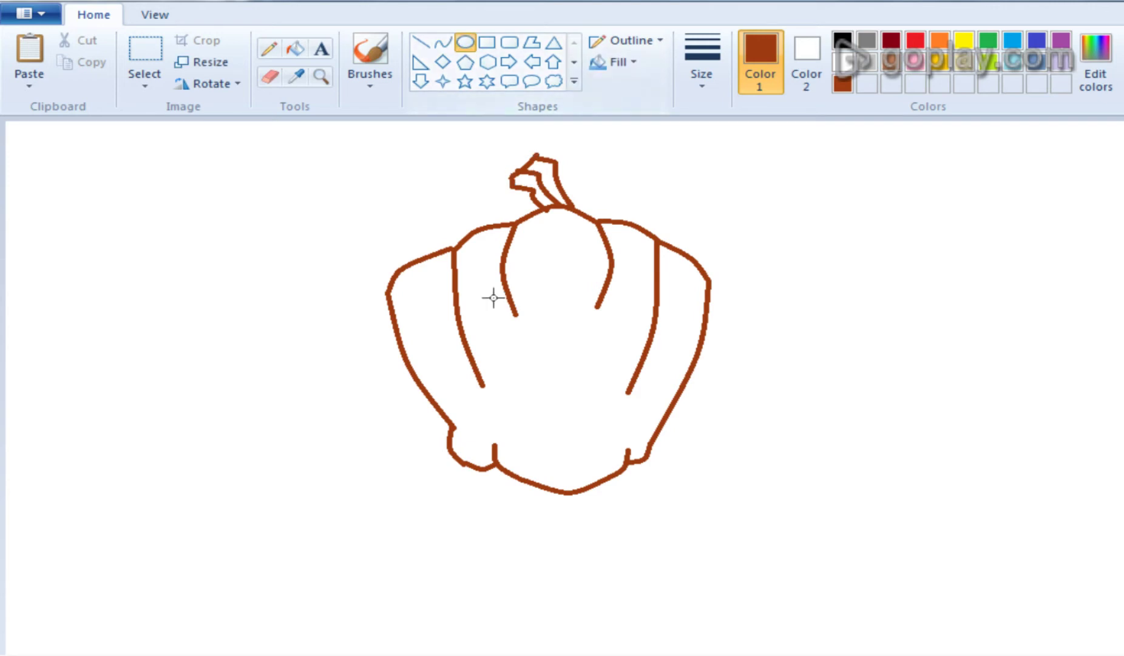
left_click_drag(465, 296, 553, 375)
left_click_drag(509, 329, 517, 341)
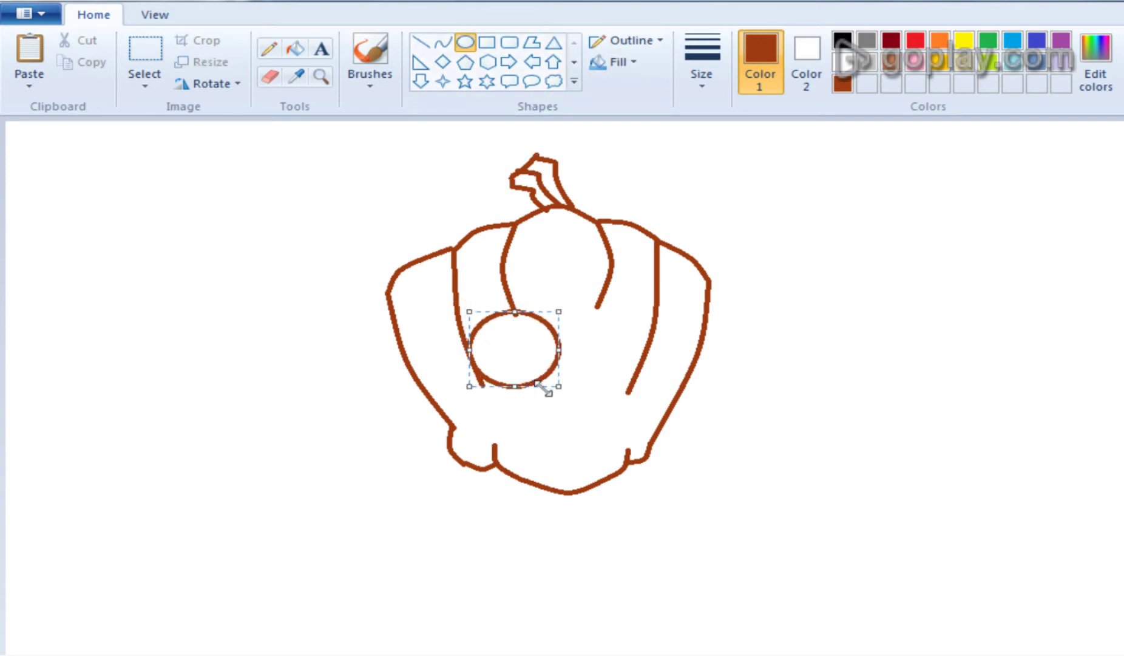
left_click_drag(557, 388, 552, 379)
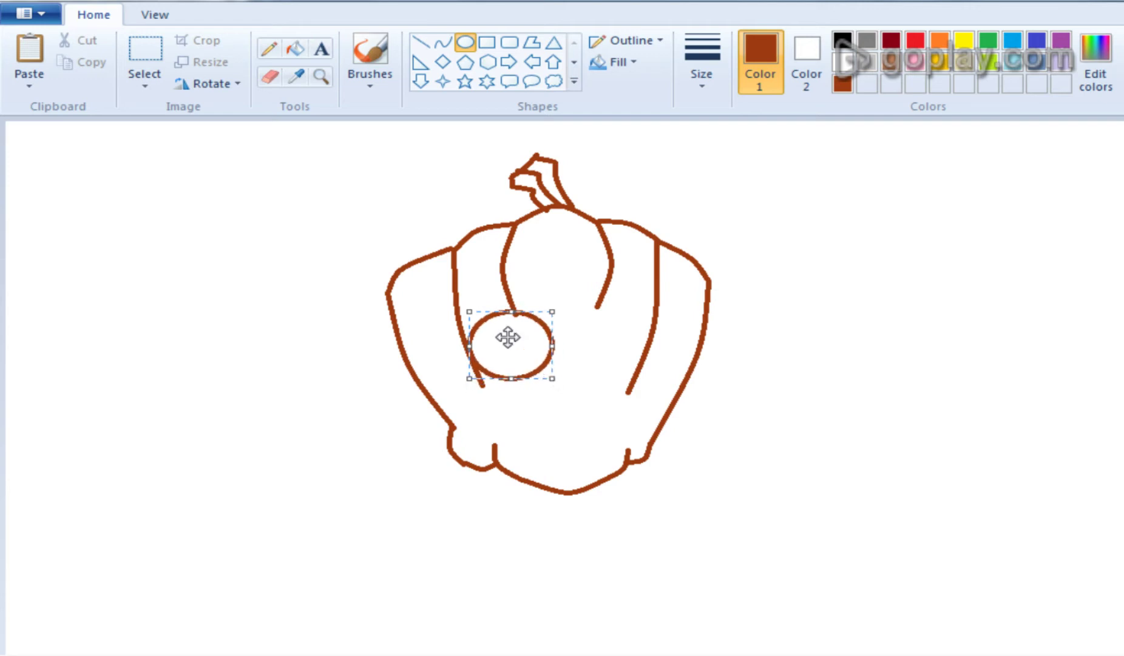
left_click_drag(508, 337, 513, 340)
Step: Draw a second ellipse of similar size beside the first for the right eye
left_click(582, 336)
left_click_drag(568, 310, 642, 380)
left_click(793, 400)
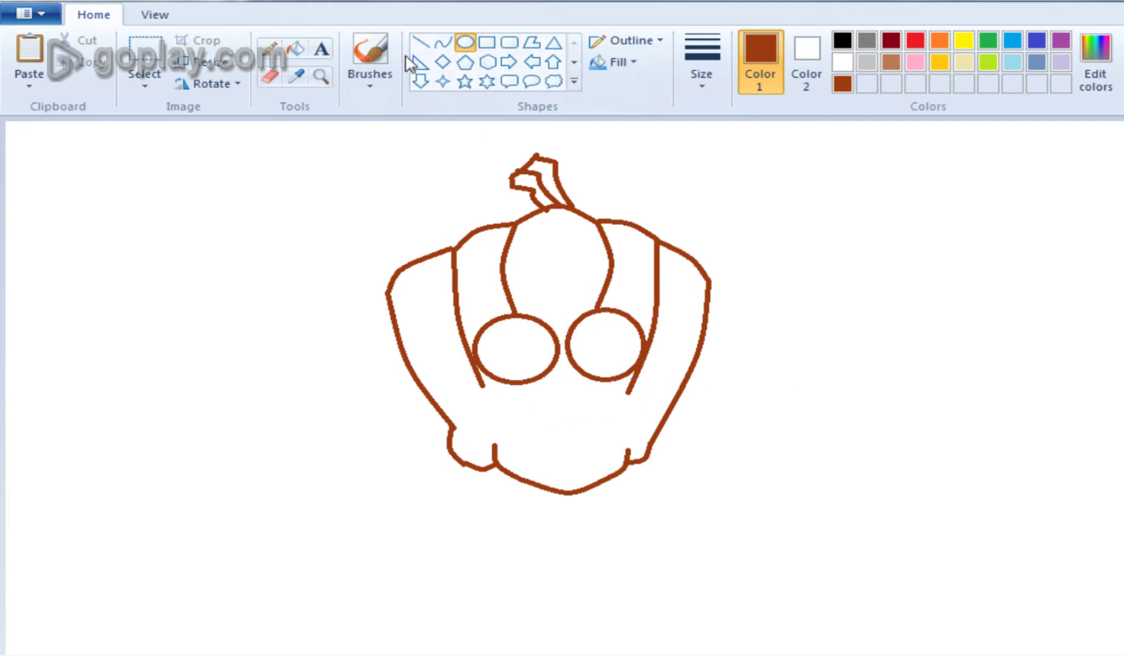
left_click(444, 42)
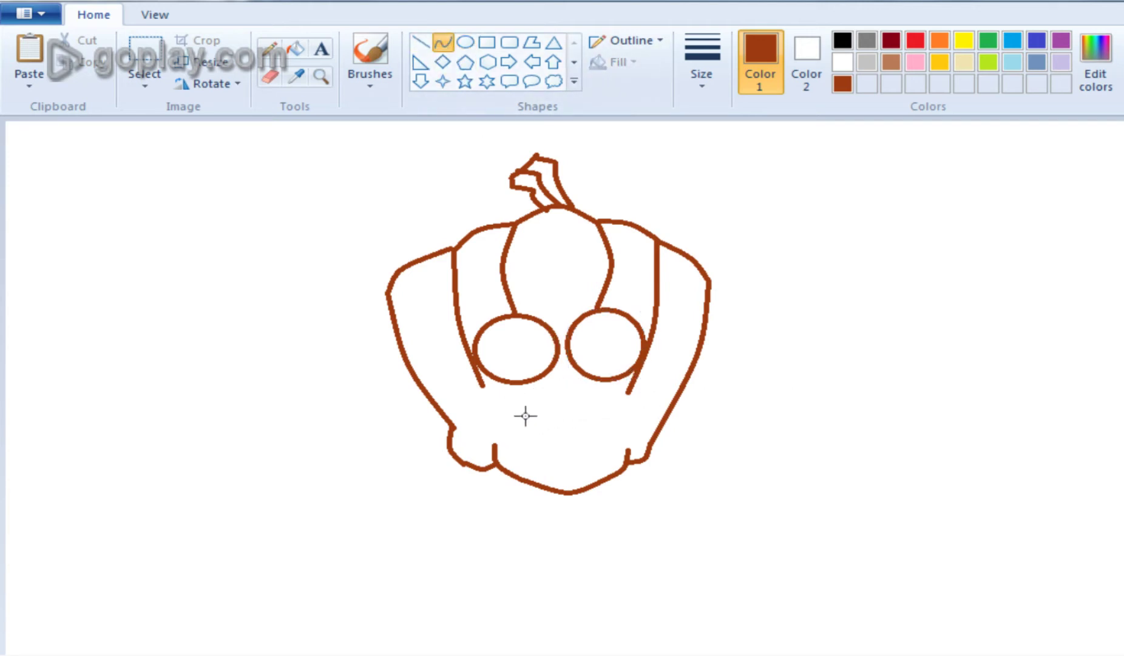
left_click_drag(521, 423, 610, 422)
key("ctrl+z")
key("ctrl+z")
Step: Draw a shallow smiling curve below the eyes for the upper edge of the mouth
left_click_drag(516, 424, 568, 432)
left_click(569, 428)
left_click(443, 42)
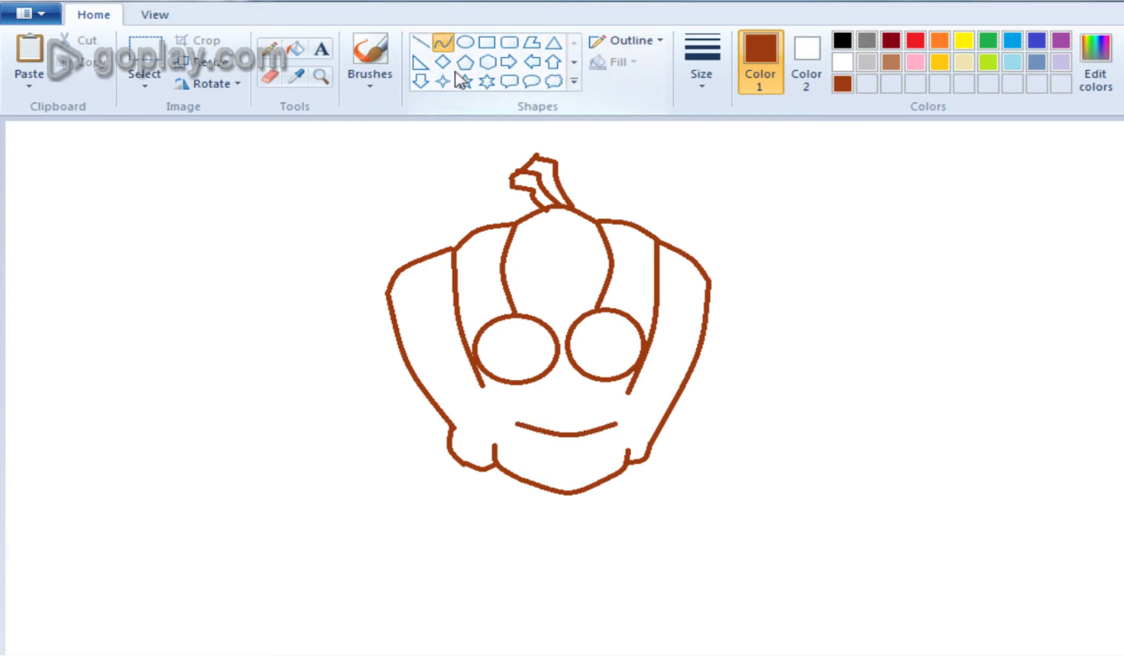
left_click_drag(521, 458, 614, 466)
key("ctrl+z")
left_click(574, 445)
key("ctrl+z")
key("Escape")
mouse_move(519, 464)
left_mouse_down()
mouse_move(618, 464)
mouse_move(567, 463)
mouse_move(567, 452)
mouse_move(614, 469)
mouse_move(556, 468)
mouse_move(601, 468)
left_mouse_up()
key("Escape")
key("Escape")
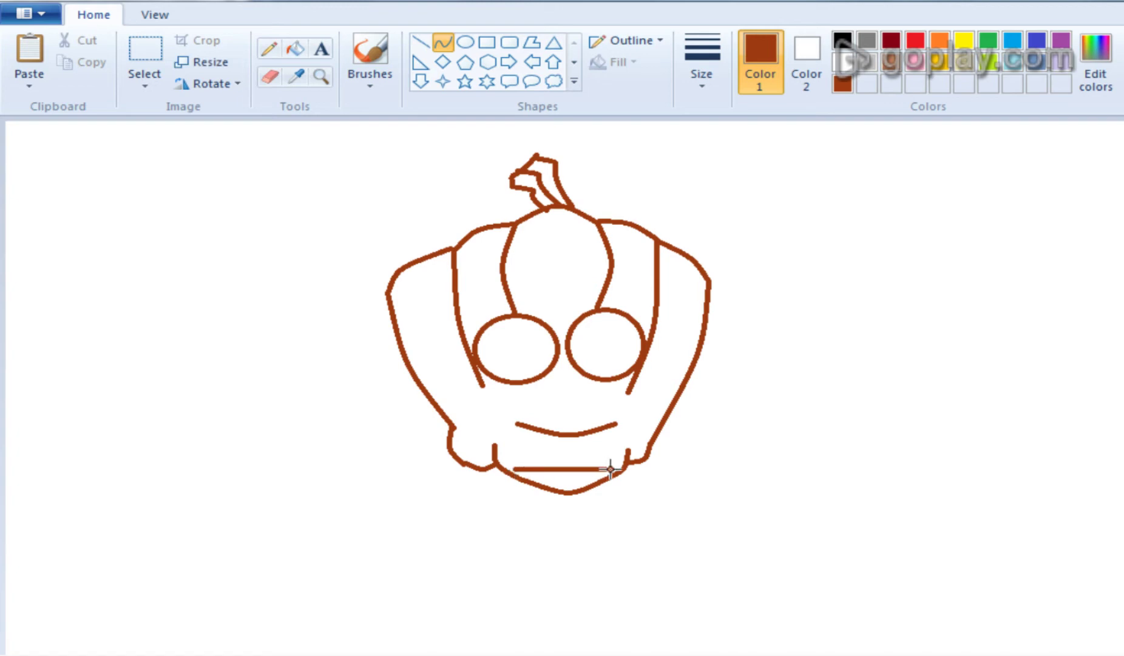
key("Escape")
mouse_move(528, 466)
left_mouse_down()
mouse_move(617, 465)
mouse_move(551, 454)
mouse_move(564, 436)
mouse_move(510, 437)
mouse_move(466, 420)
mouse_move(623, 462)
left_mouse_up()
key("ctrl+z")
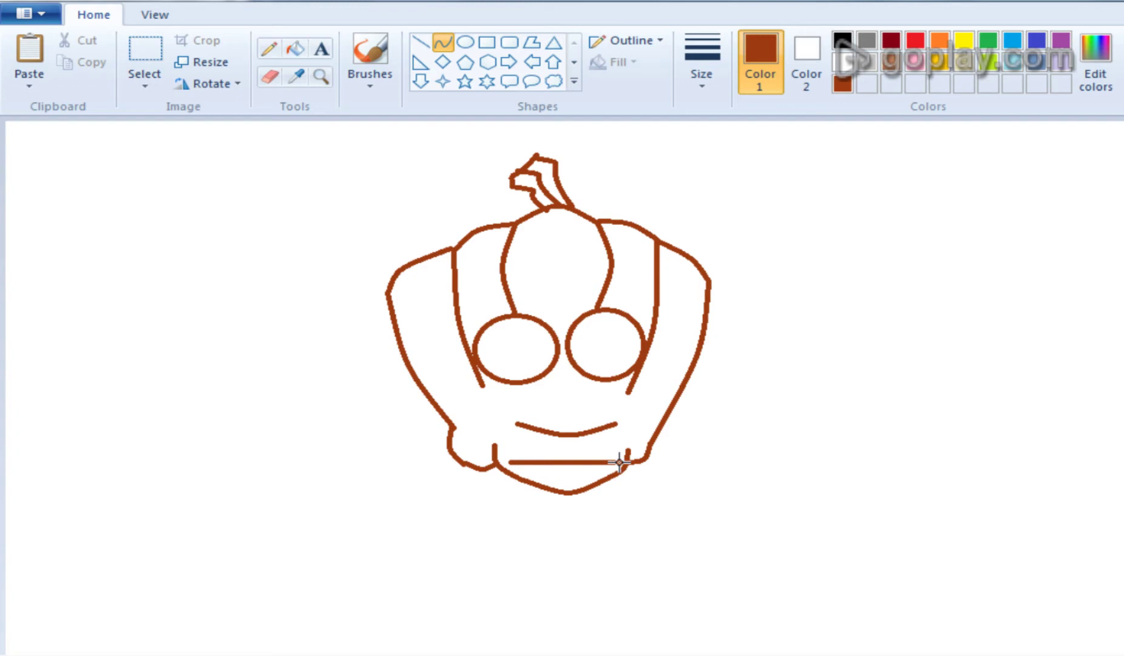
key("ctrl+z")
key("ctrl+z")
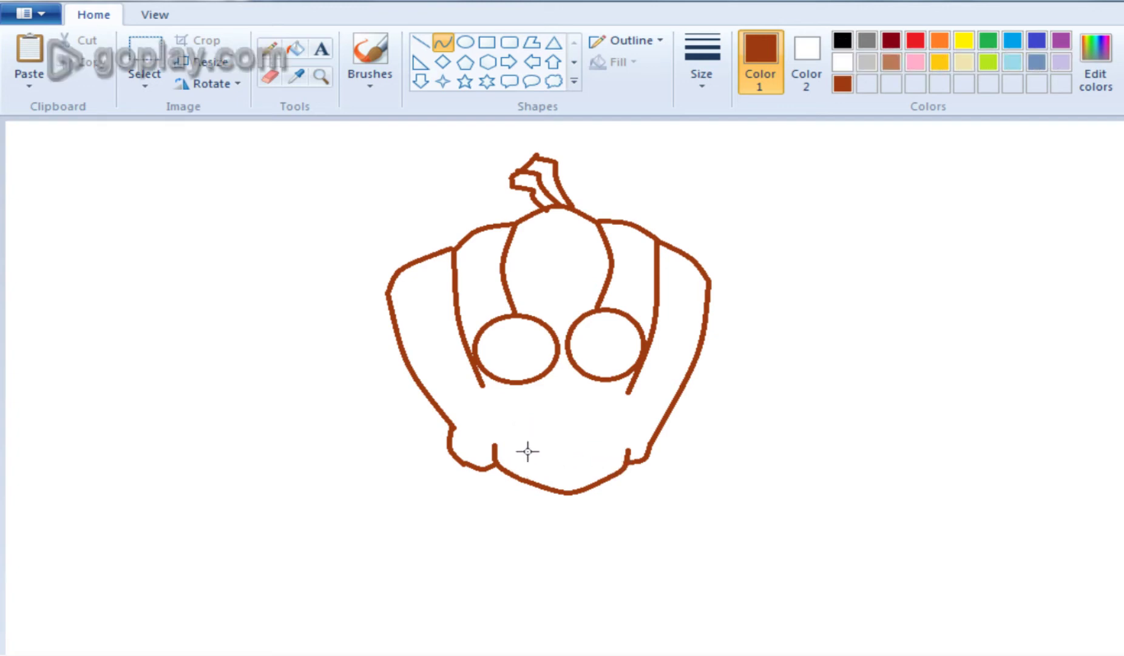
Step: Undo the mouth's upper curve, redraw it slightly higher and wider, and draw an upward-arched curve beneath it for the lower edge
left_click_drag(505, 416, 555, 429)
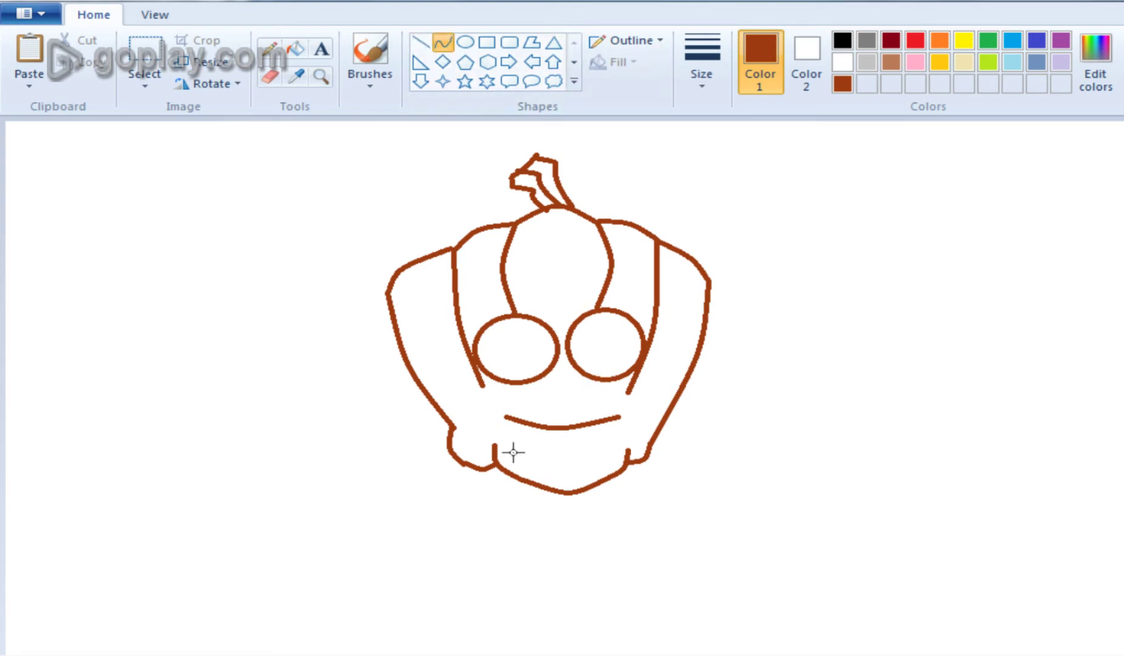
left_click_drag(510, 456, 557, 451)
left_click(562, 440)
key("ctrl+z")
key("ctrl+z")
Step: Close both sides of the mouth with short outward-bulging curves joining the upper and lower edges
left_click(419, 44)
left_click(443, 42)
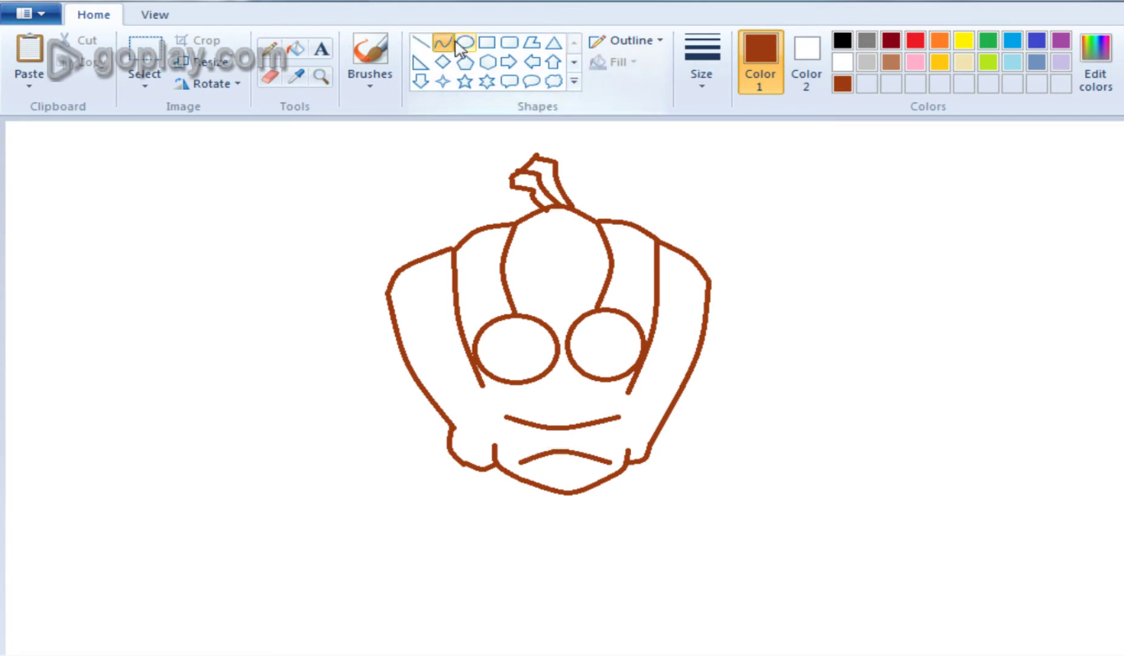
mouse_move(505, 416)
left_mouse_down()
mouse_move(520, 458)
mouse_move(497, 448)
left_mouse_up()
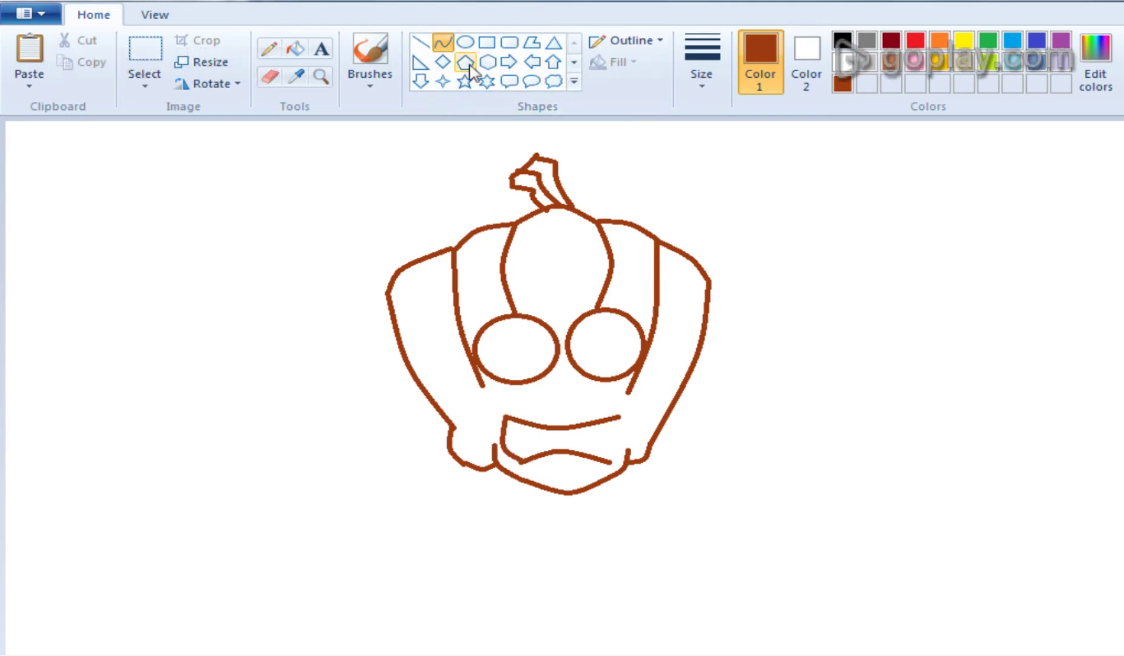
left_click(420, 43)
left_click(443, 42)
mouse_move(611, 462)
left_mouse_down()
mouse_move(619, 419)
mouse_move(624, 437)
left_mouse_up()
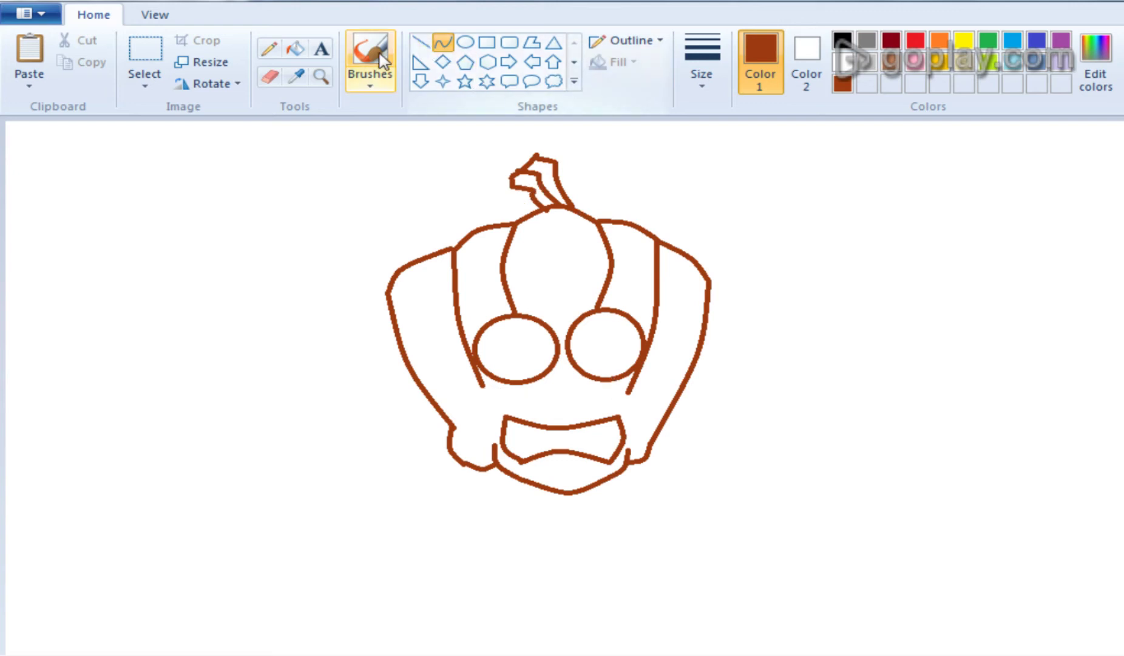
Step: Draw three pointed triangular teeth along the mouth's lower edge with straight lines
left_click(358, 79)
left_click(418, 121)
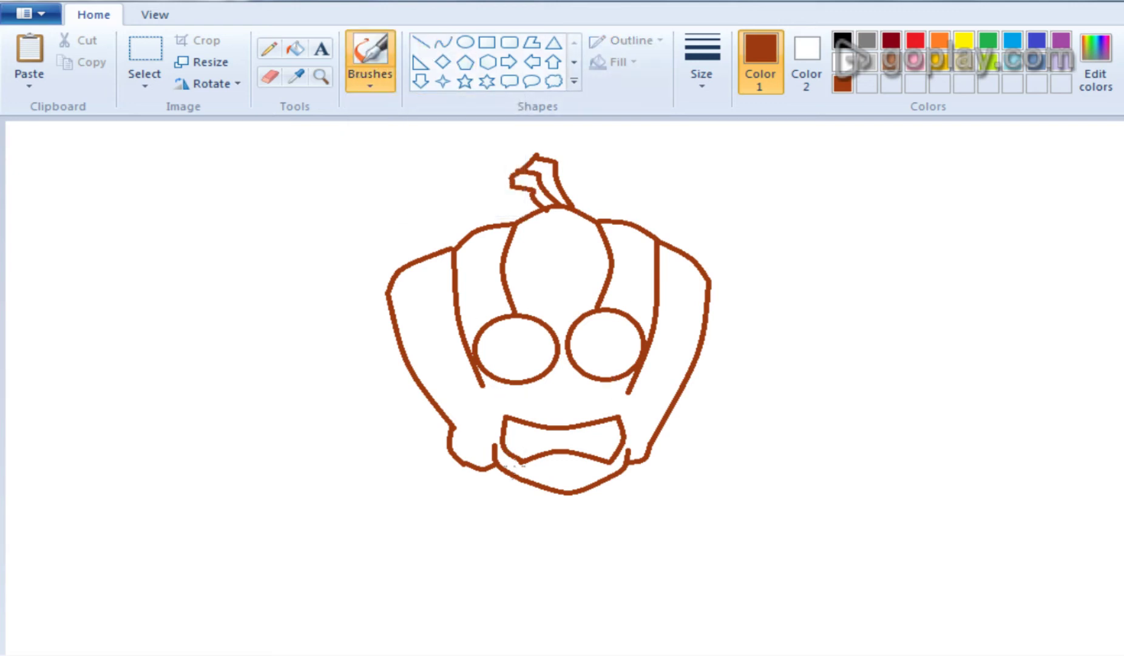
left_click(420, 43)
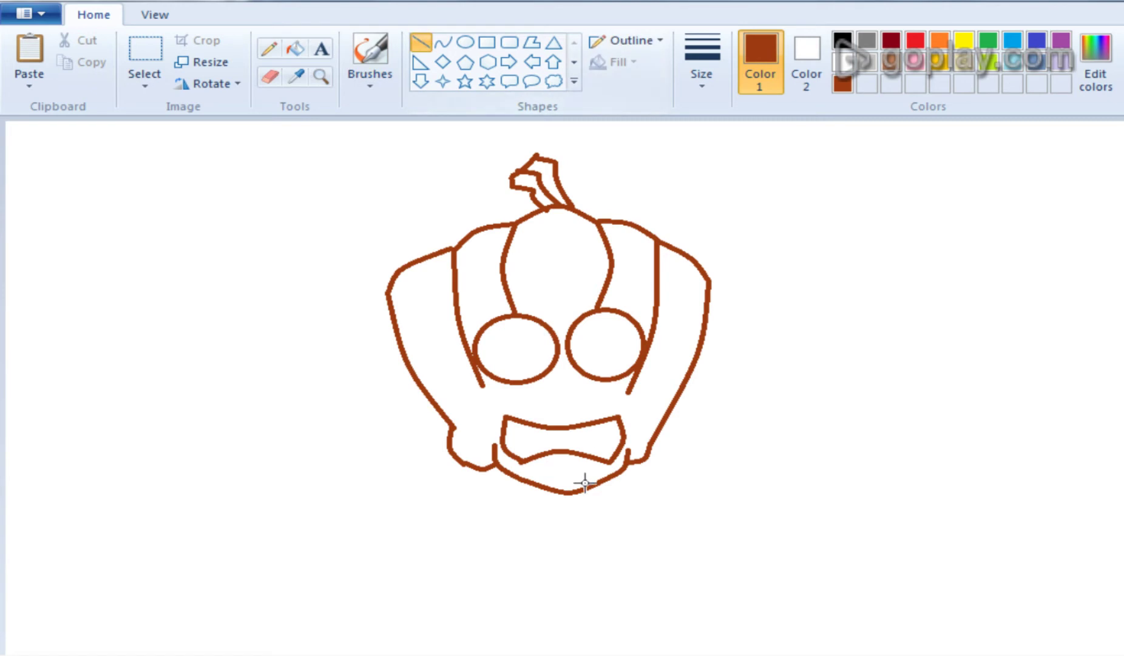
left_click_drag(529, 442, 529, 439)
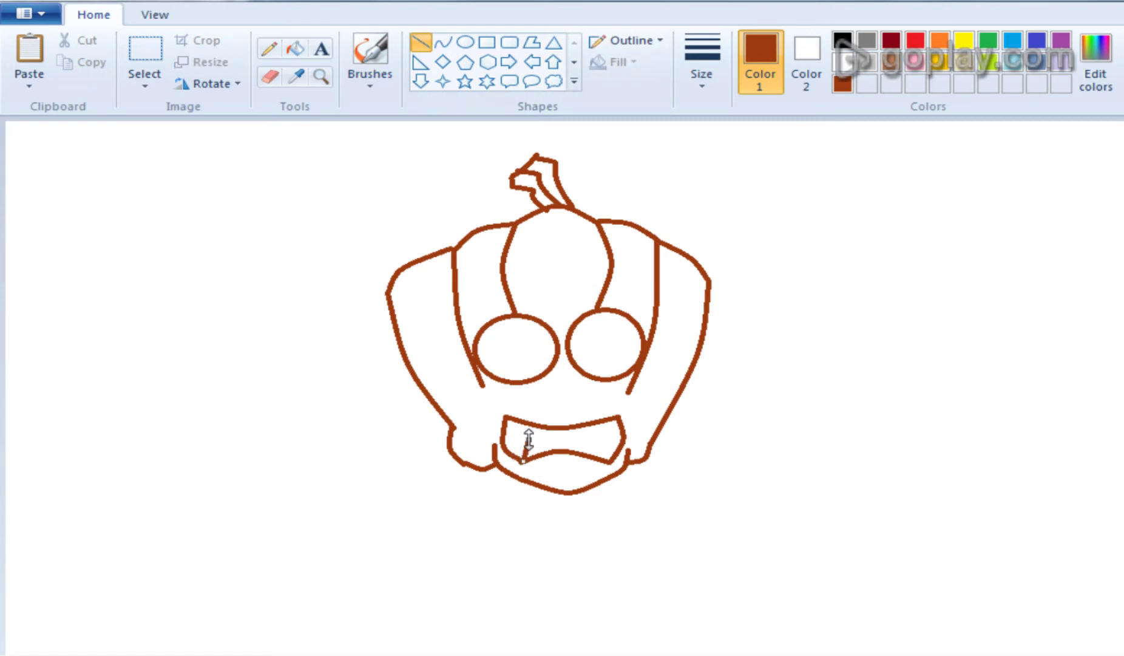
left_click(443, 44)
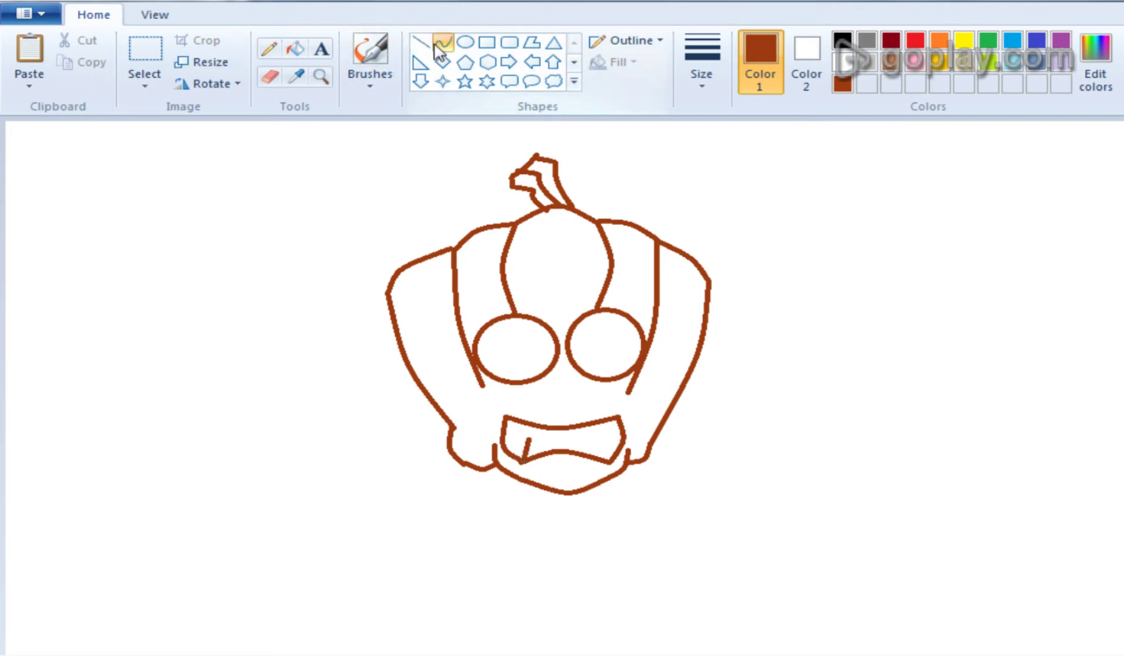
left_click(421, 42)
mouse_move(528, 437)
left_mouse_down()
mouse_move(564, 454)
mouse_move(550, 449)
left_mouse_up()
left_click(704, 478)
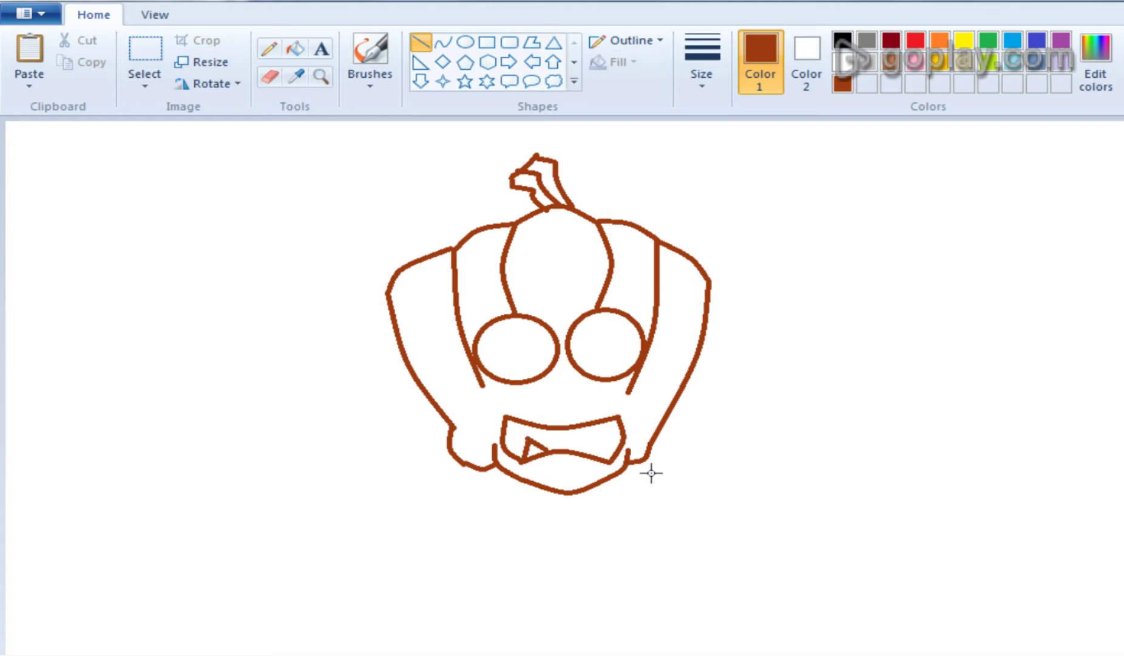
mouse_move(569, 438)
left_mouse_down()
mouse_move(615, 463)
mouse_move(604, 438)
left_mouse_up()
left_click(728, 485)
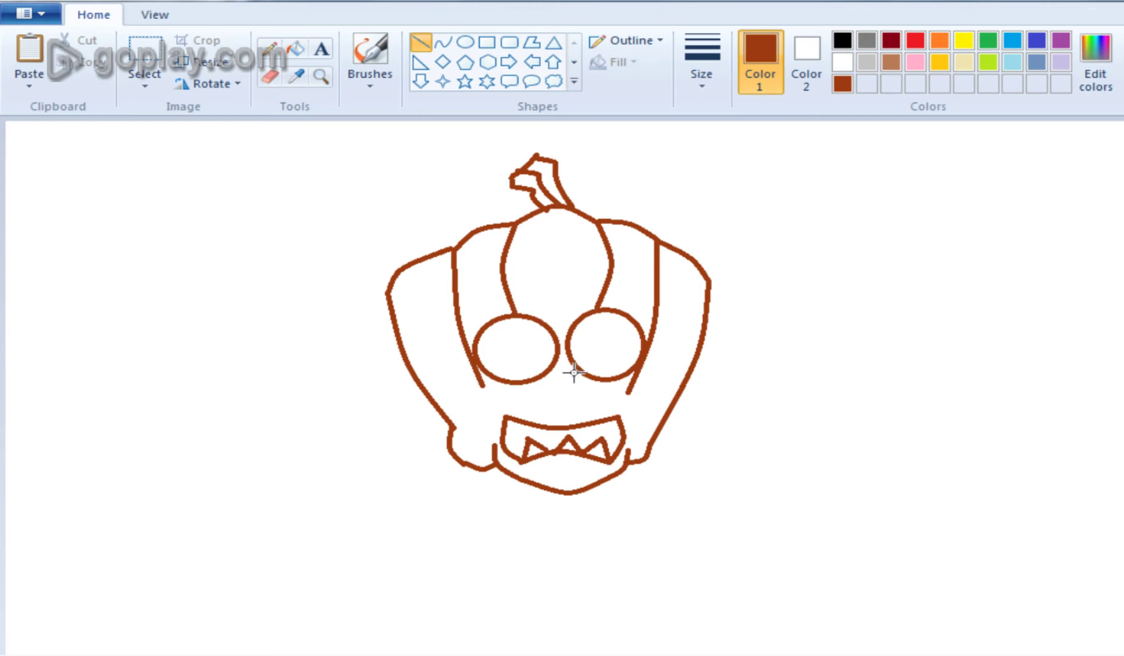
Step: Draw a small triangular nose between the eyes and mouth, divided by a vertical line from its tip
left_click_drag(560, 379, 537, 404)
left_click_drag(557, 382, 578, 406)
left_click_drag(560, 383, 560, 383)
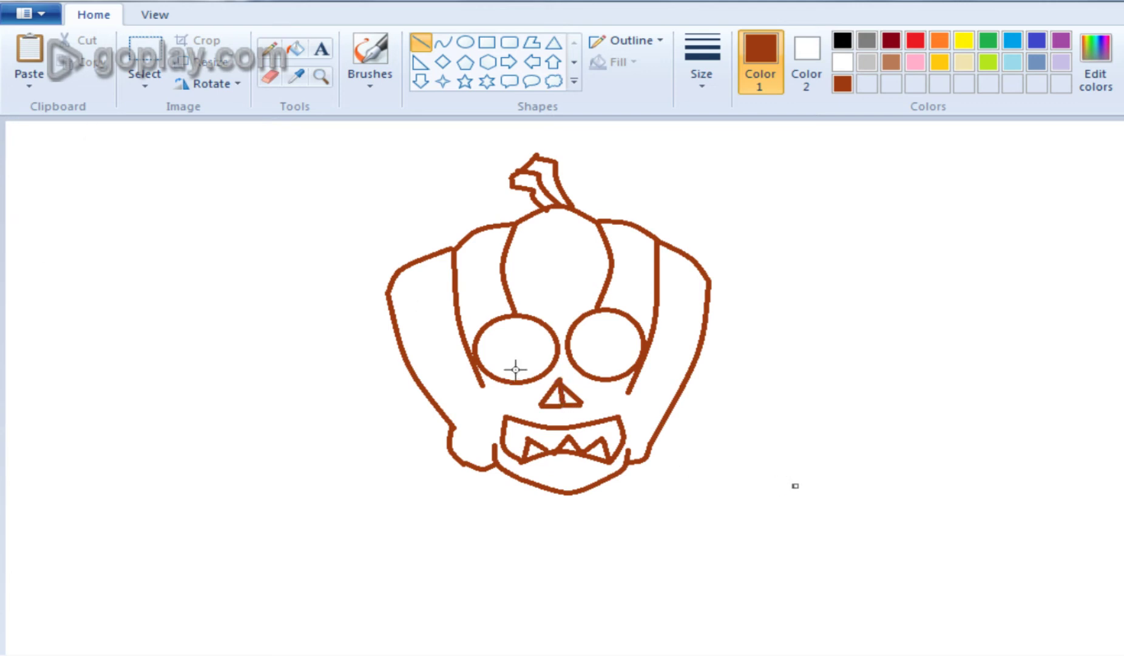
Step: Draw a smaller ellipse inside each eye for the iris and a tiny ellipse within each for the pupil
left_click_drag(486, 326, 538, 371)
key("ctrl+z")
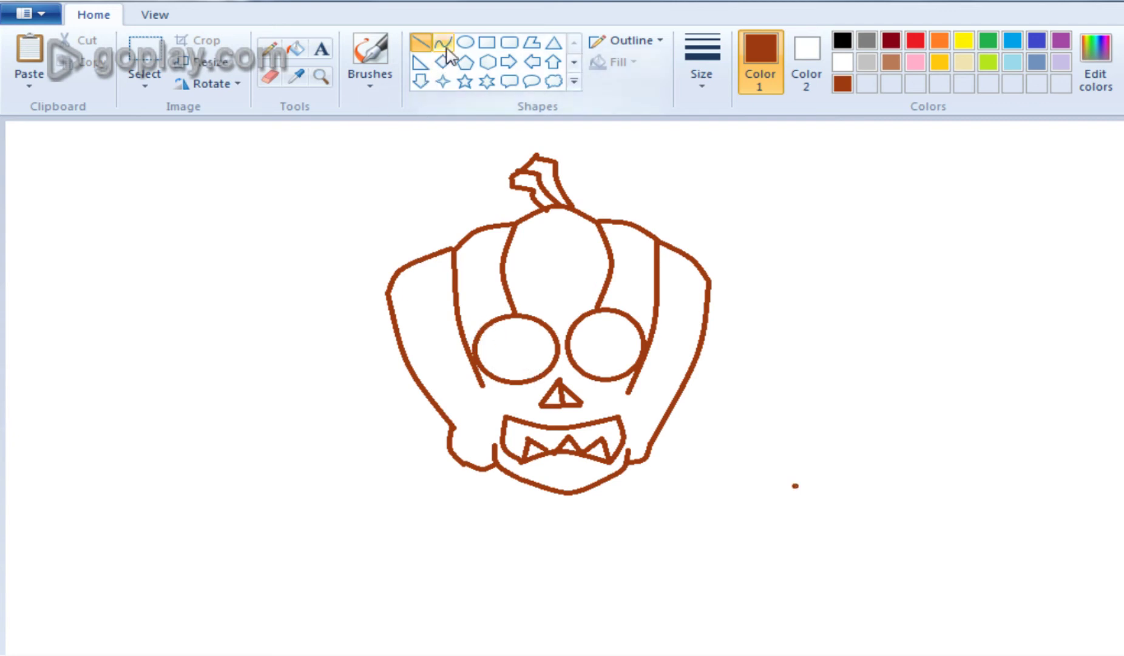
left_click(465, 42)
left_click_drag(488, 317, 559, 383)
left_click(808, 444)
left_click_drag(571, 322, 633, 376)
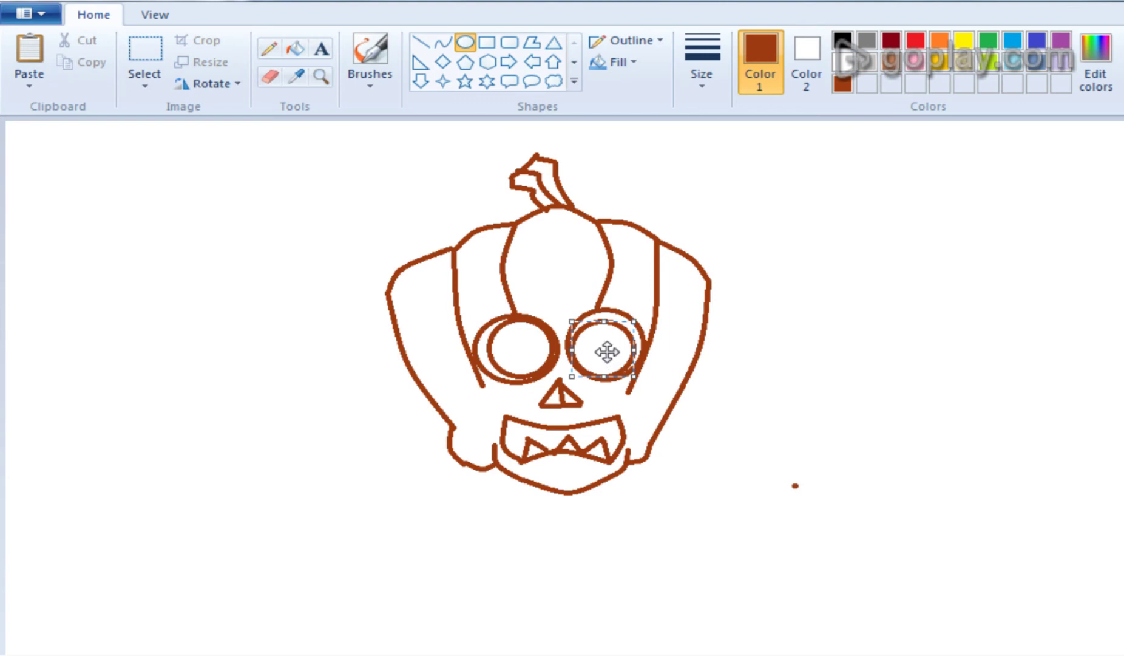
left_click(753, 368)
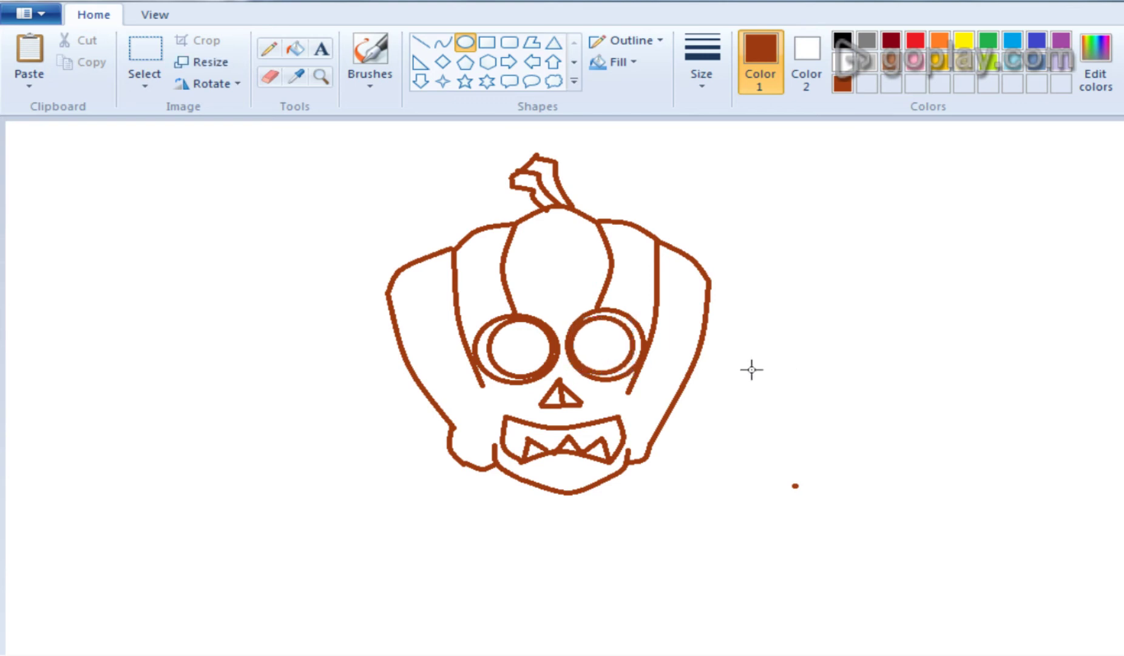
left_click_drag(526, 351, 612, 358)
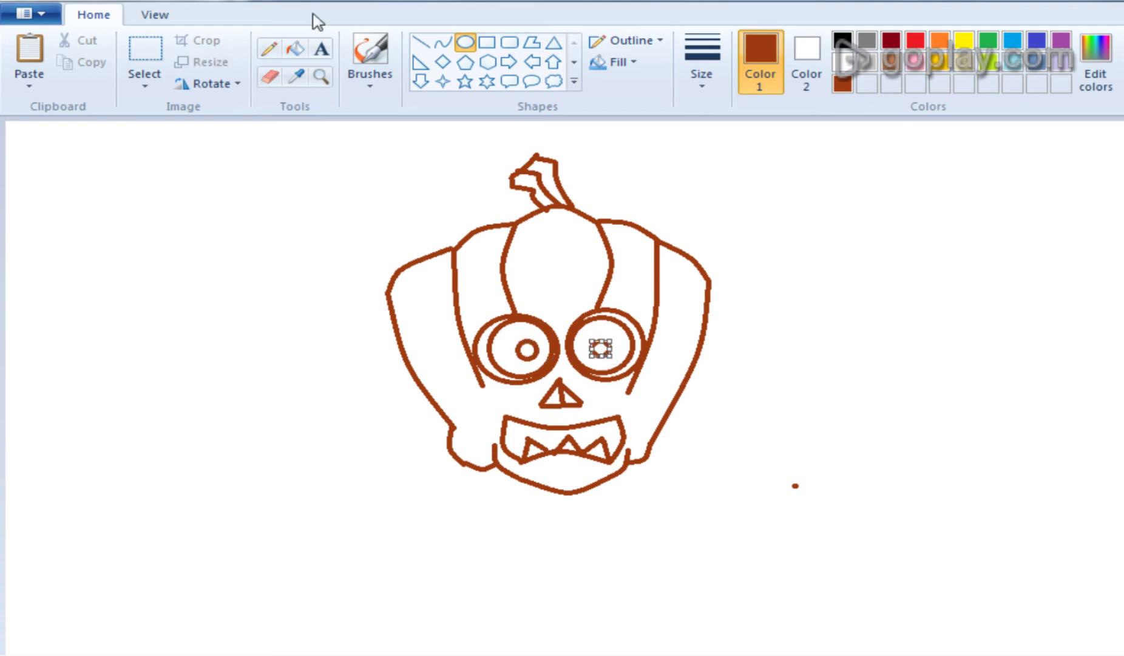
Step: Fill all sections of the pumpkin's body with orange
left_click(296, 48)
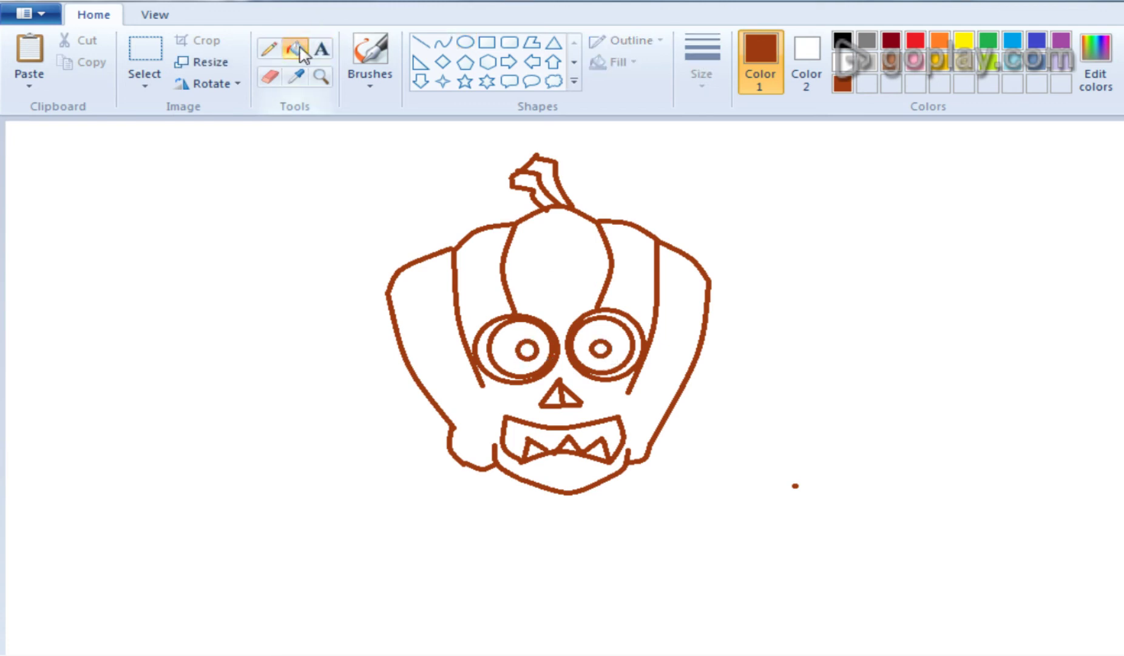
left_click(940, 40)
left_click(558, 277)
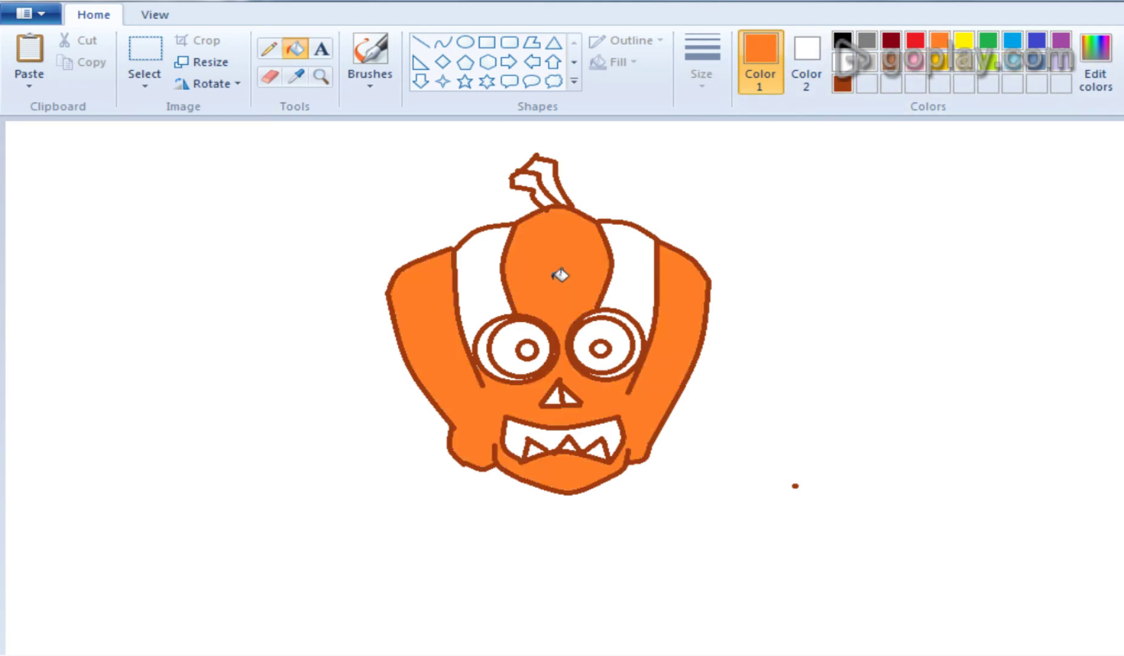
left_click(510, 287)
left_click(634, 288)
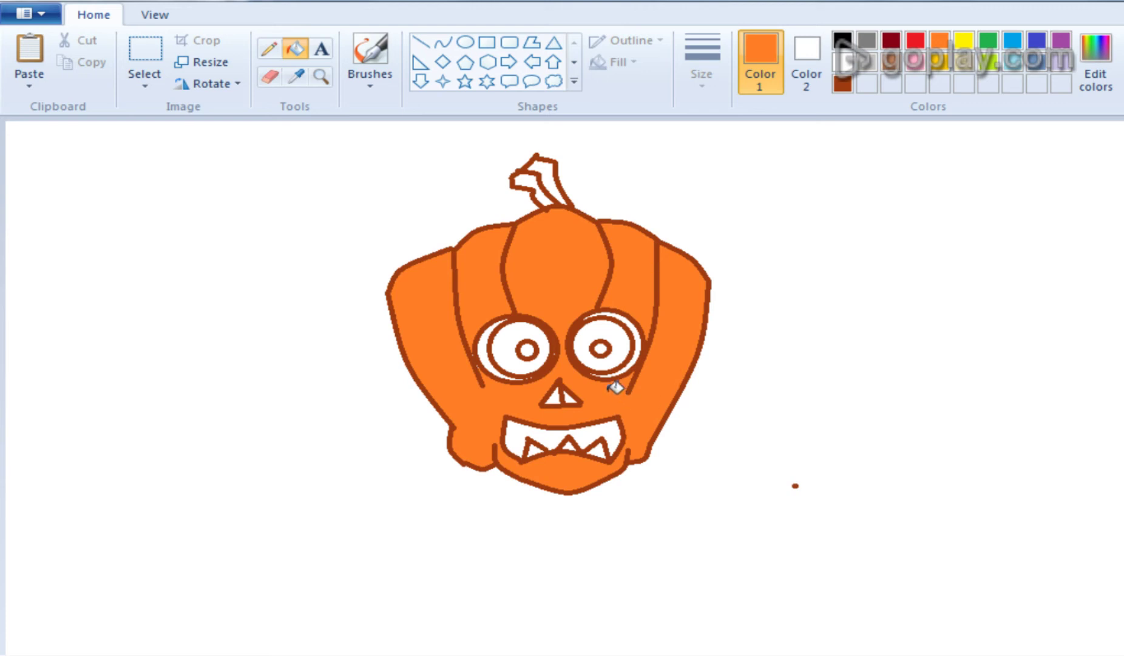
Step: Fill both irises and the mouth opening with the outline's reddish brown, leaving the pupils and teeth unfilled
left_click(847, 89)
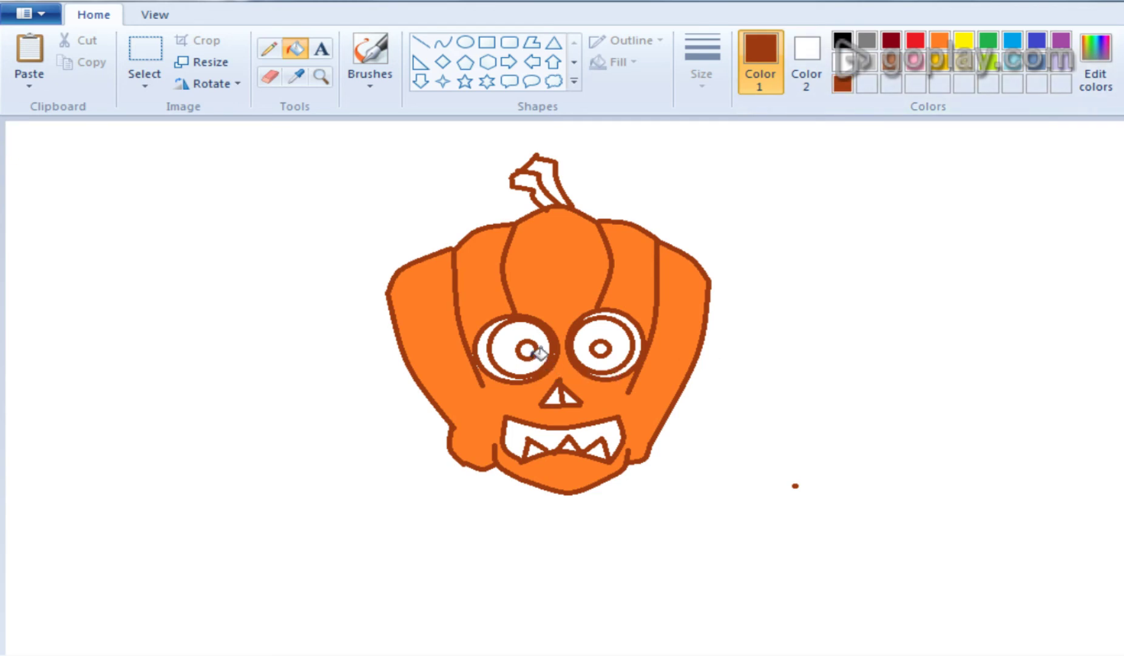
left_click(513, 331)
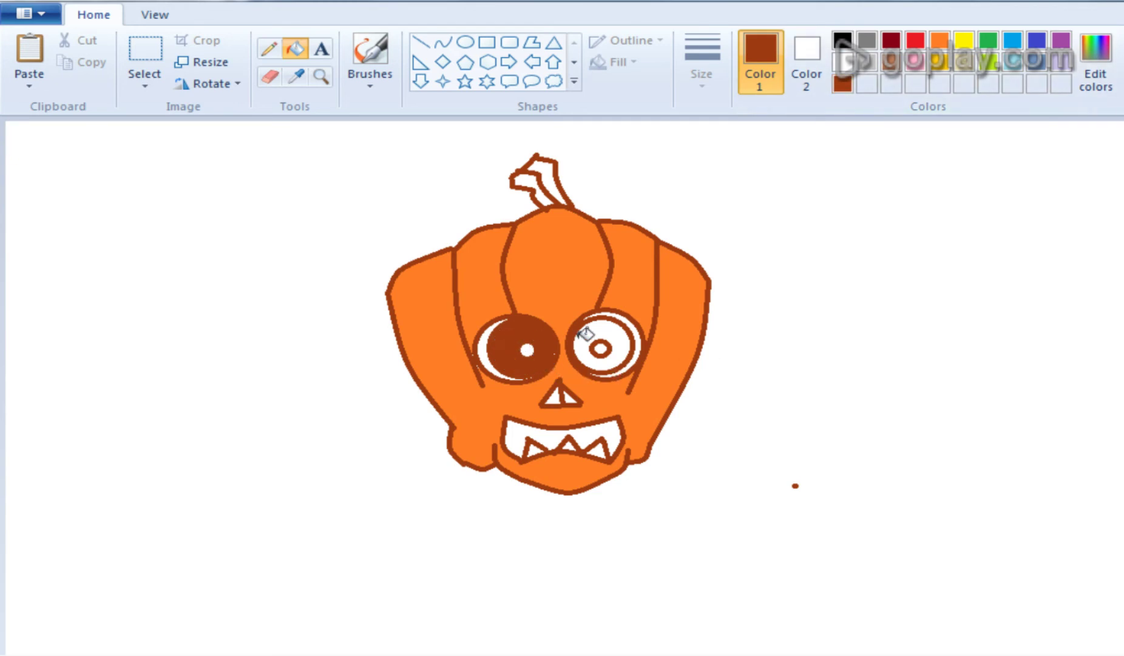
left_click(613, 323)
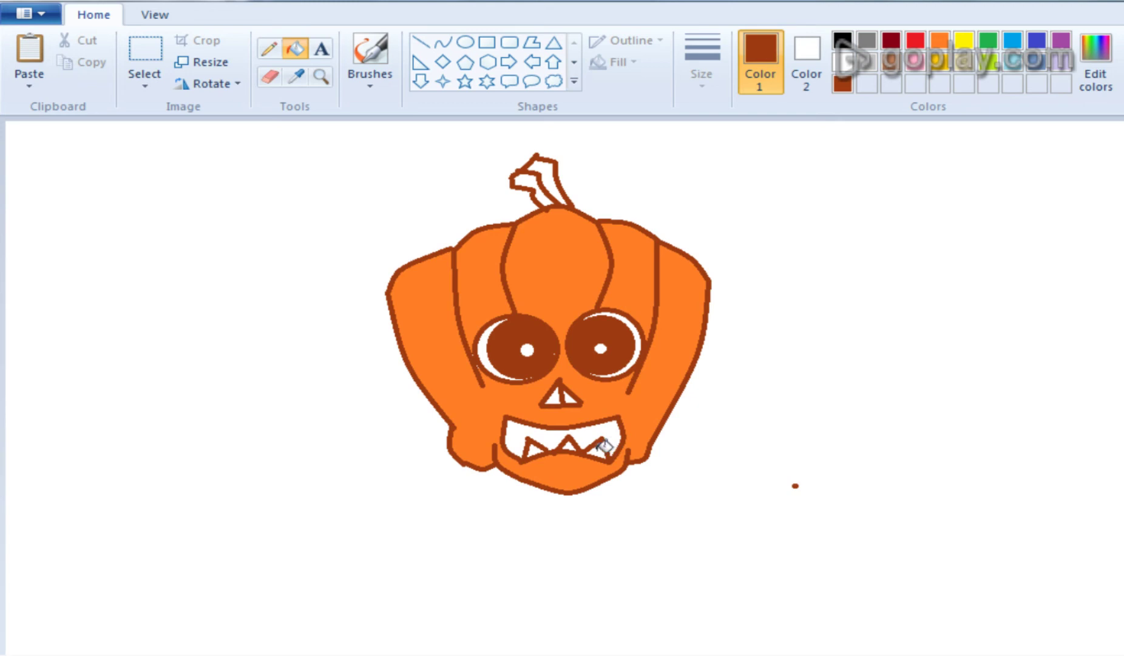
left_click(609, 431)
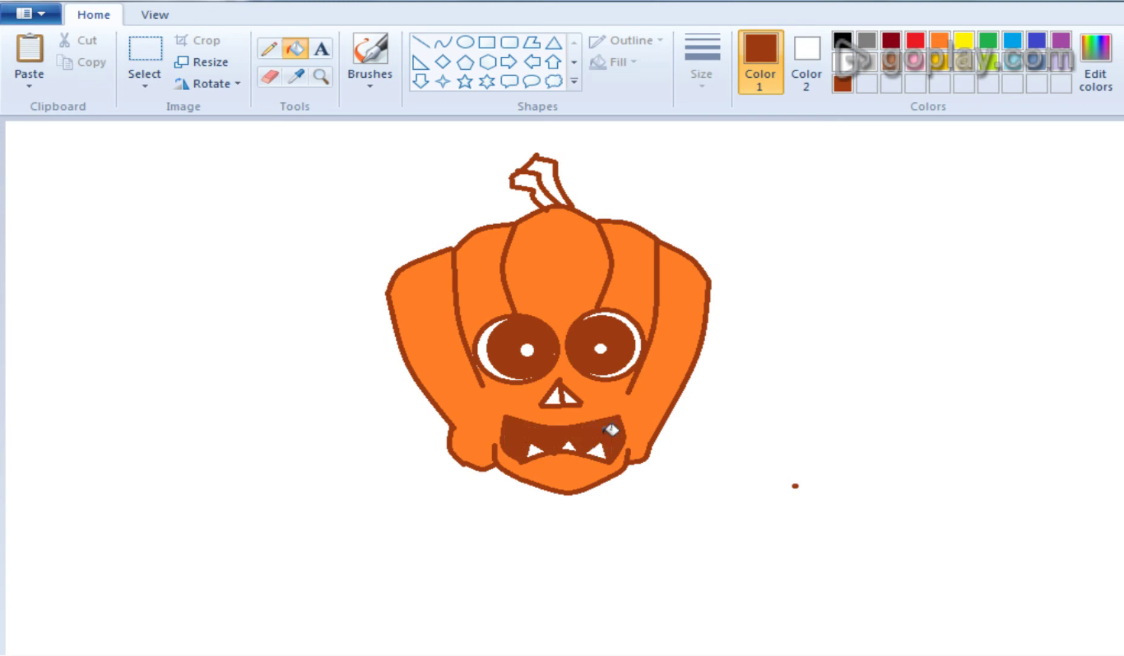
Step: Fill the teeth, the nose's left half and the outer eye rims with orange, and the nose's right half with reddish brown
left_click(939, 41)
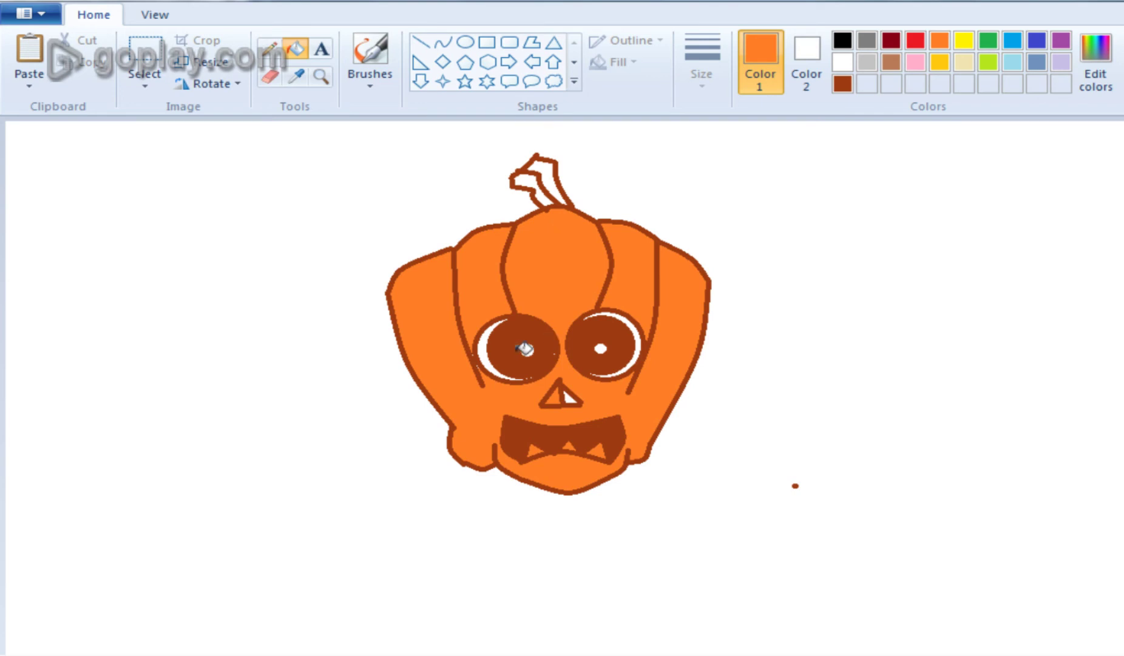
left_click(487, 343)
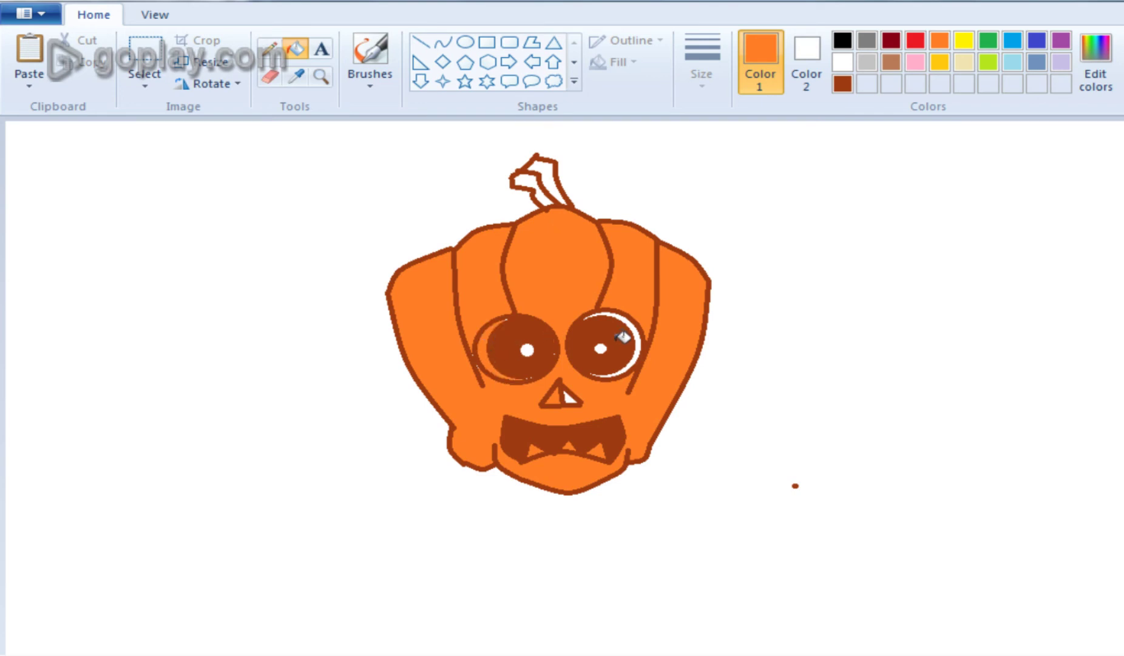
left_click(634, 322)
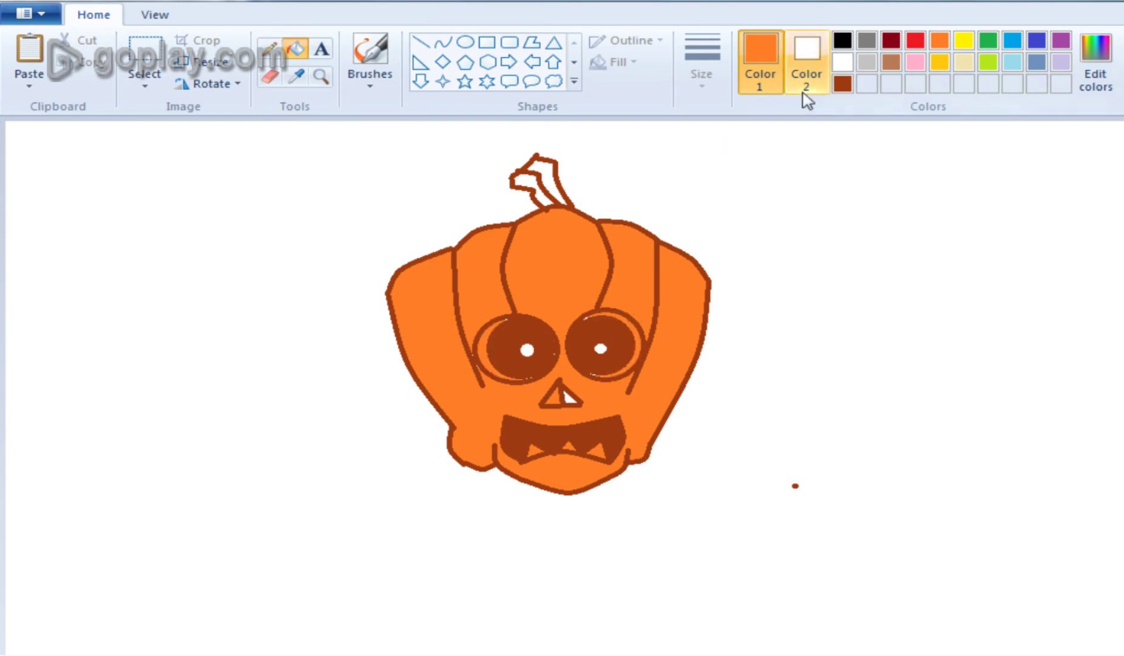
left_click(842, 85)
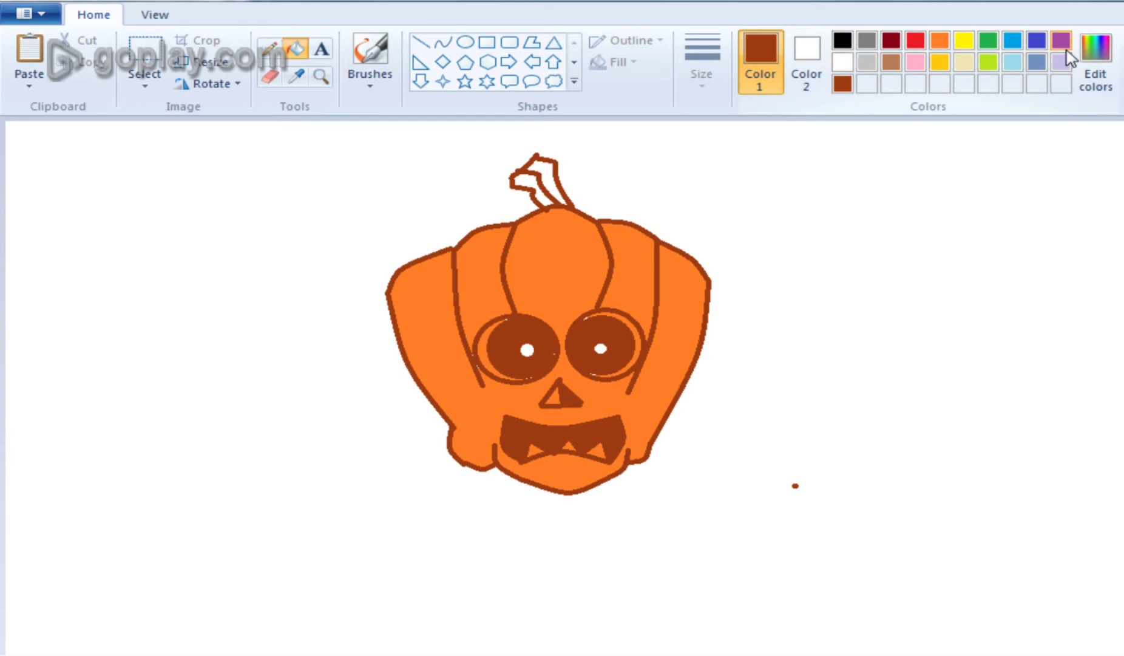
Step: Mix a darker brown with red 98, green 37 and blue 11, and recolor the pumpkin's outlines and irises with it
left_click(1085, 69)
left_click(988, 356)
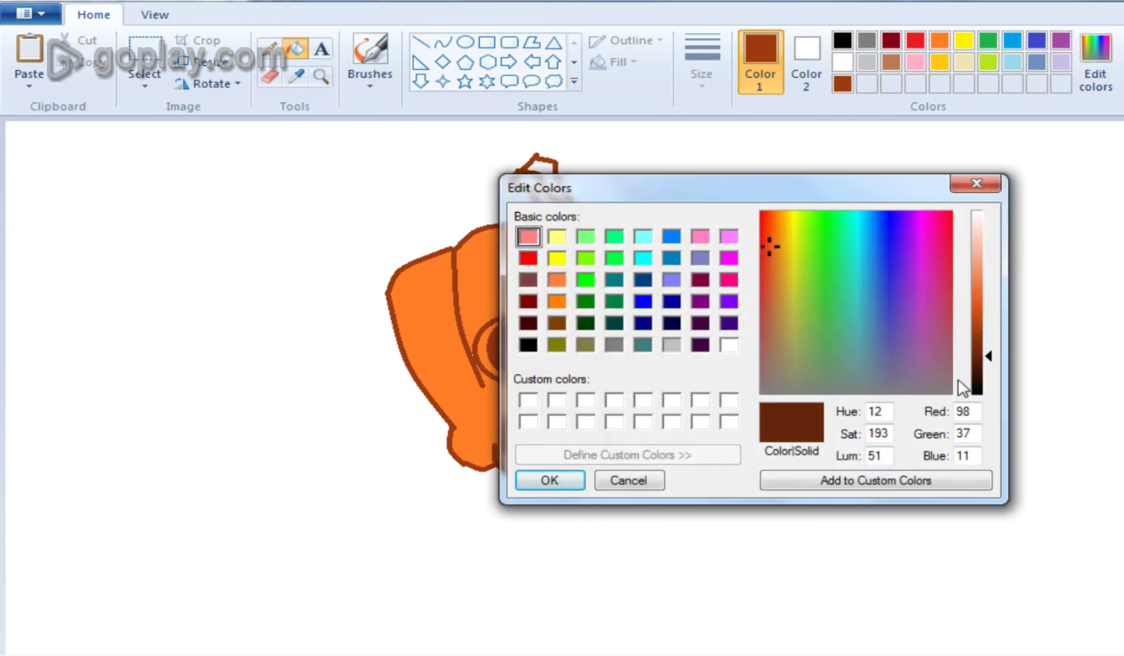
left_click(535, 482)
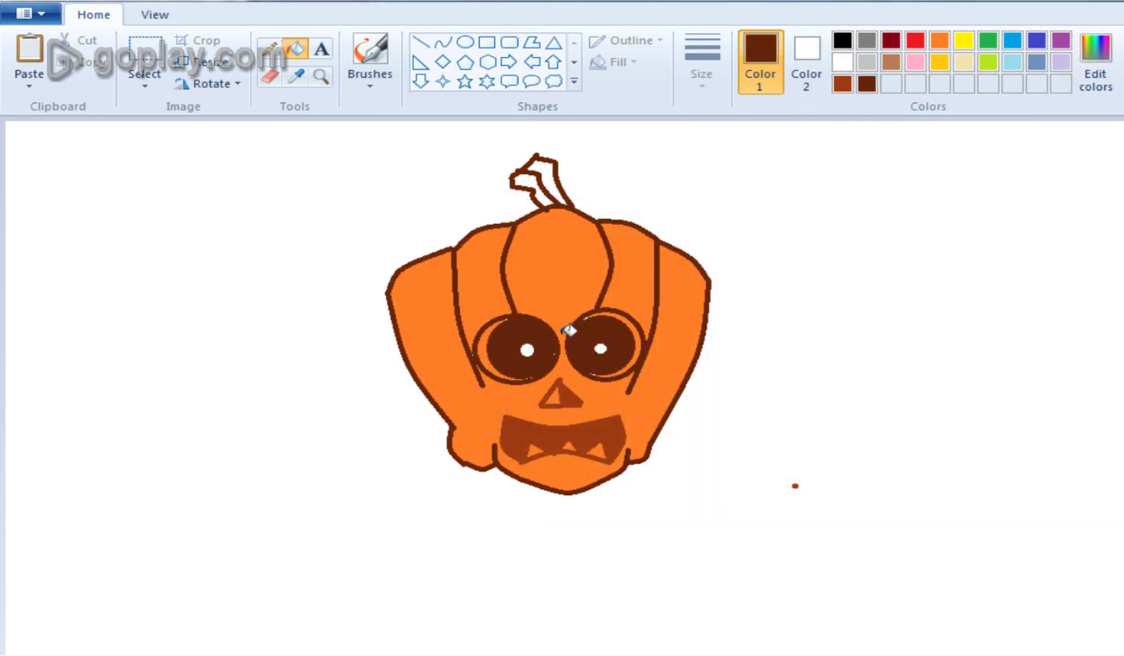
Step: Fill the mouth opening, the nose's outline and right half, and the stem with the dark brown
left_click(605, 429)
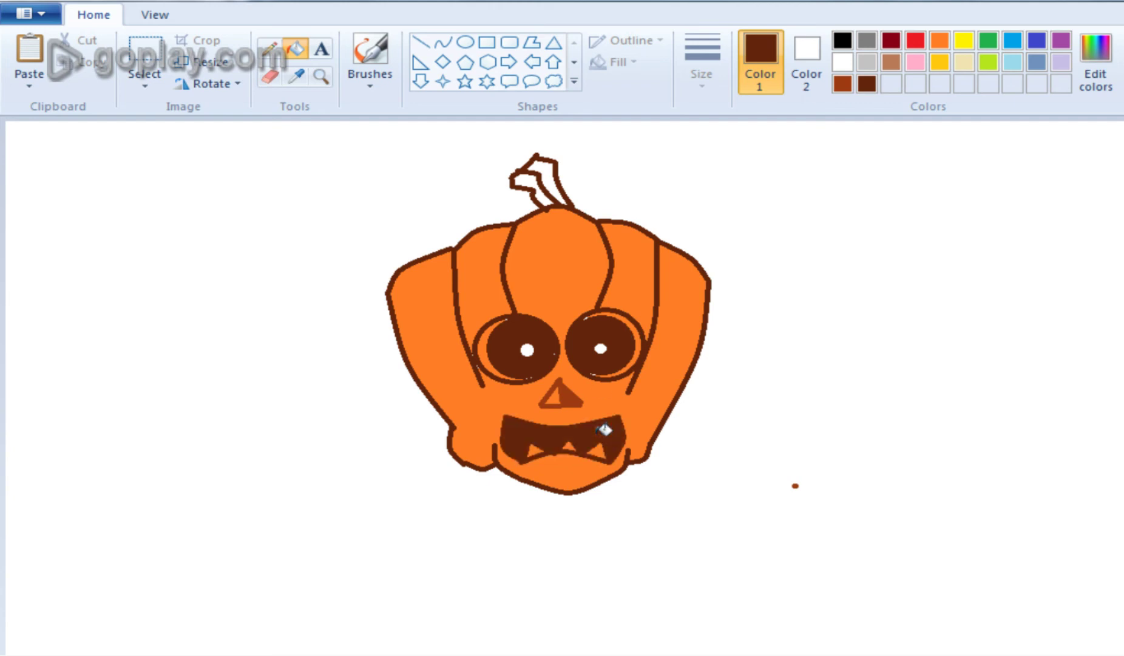
left_click(580, 400)
left_click(554, 170)
left_click(535, 178)
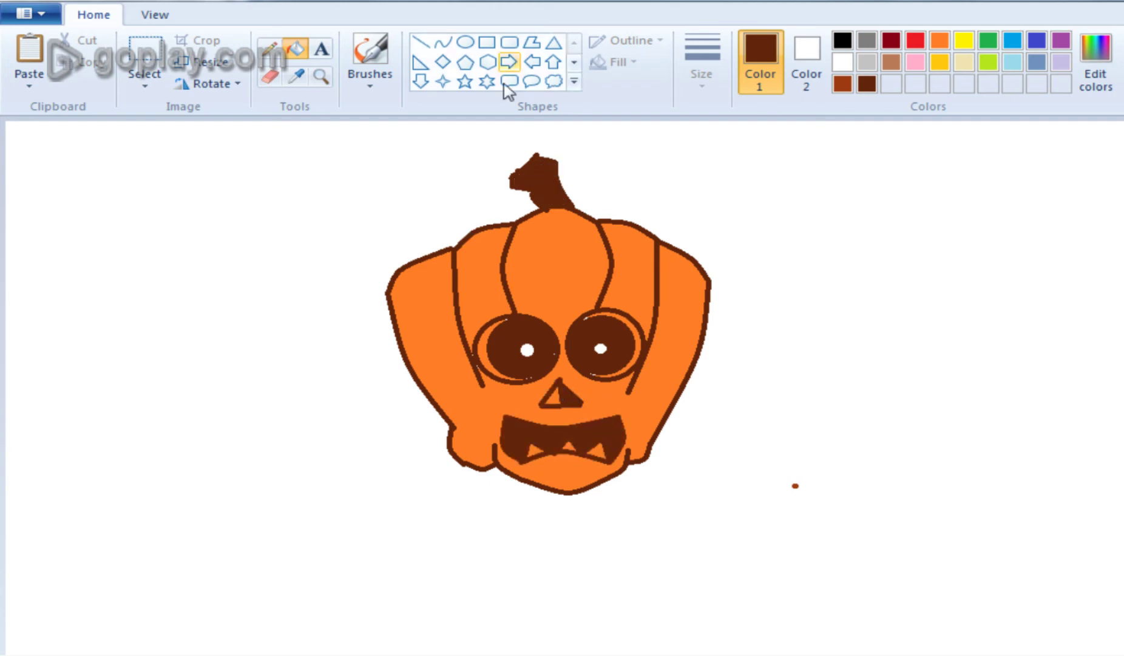
Step: Fill the left part of the stem with the lighter reddish brown, leaving its right part dark brown
left_click(444, 42)
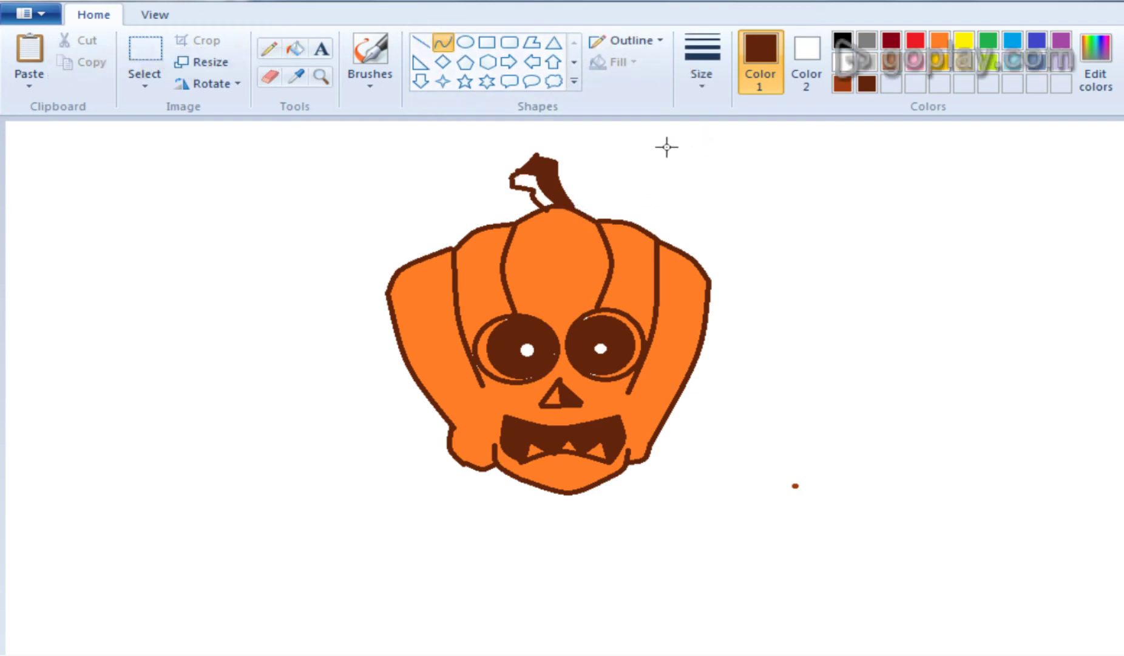
left_click(843, 85)
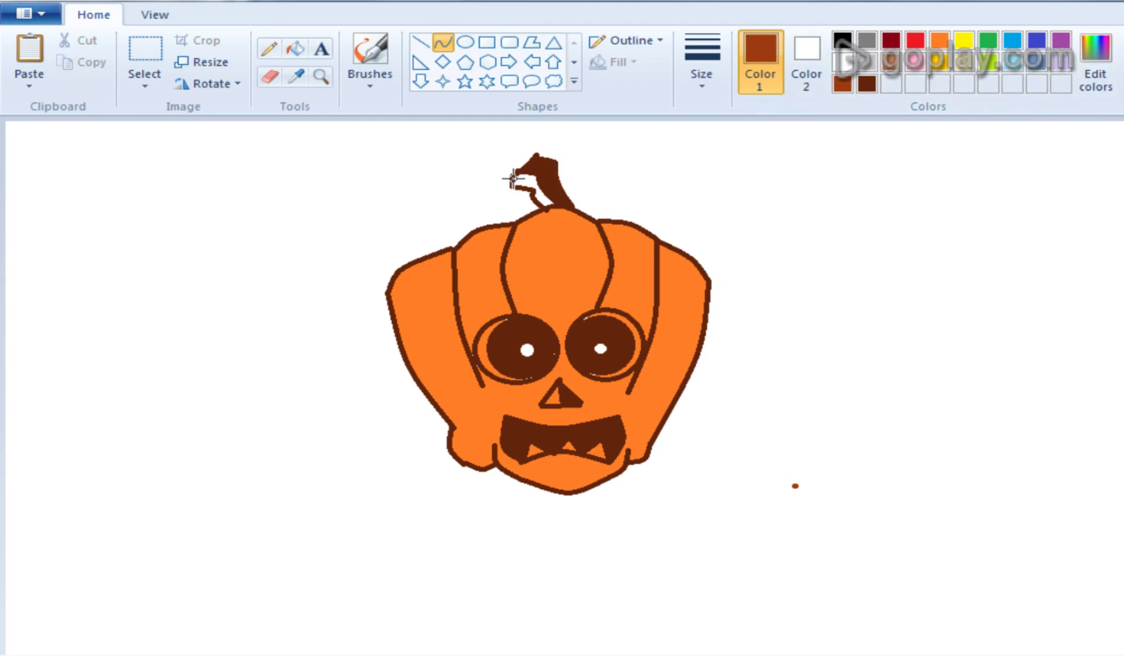
left_click(296, 48)
left_click(525, 175)
Step: Draw a dark brown curved tendril with the thickest line, rising from the stem's base and bending down toward the right
left_click(443, 42)
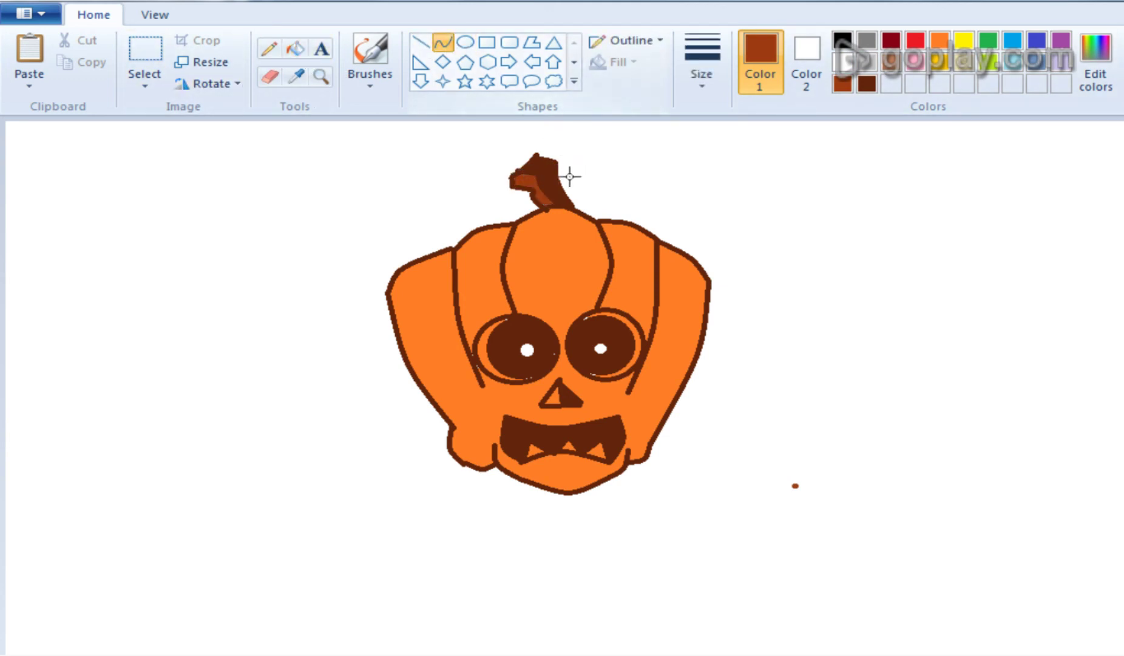
left_click(700, 85)
left_click(734, 206)
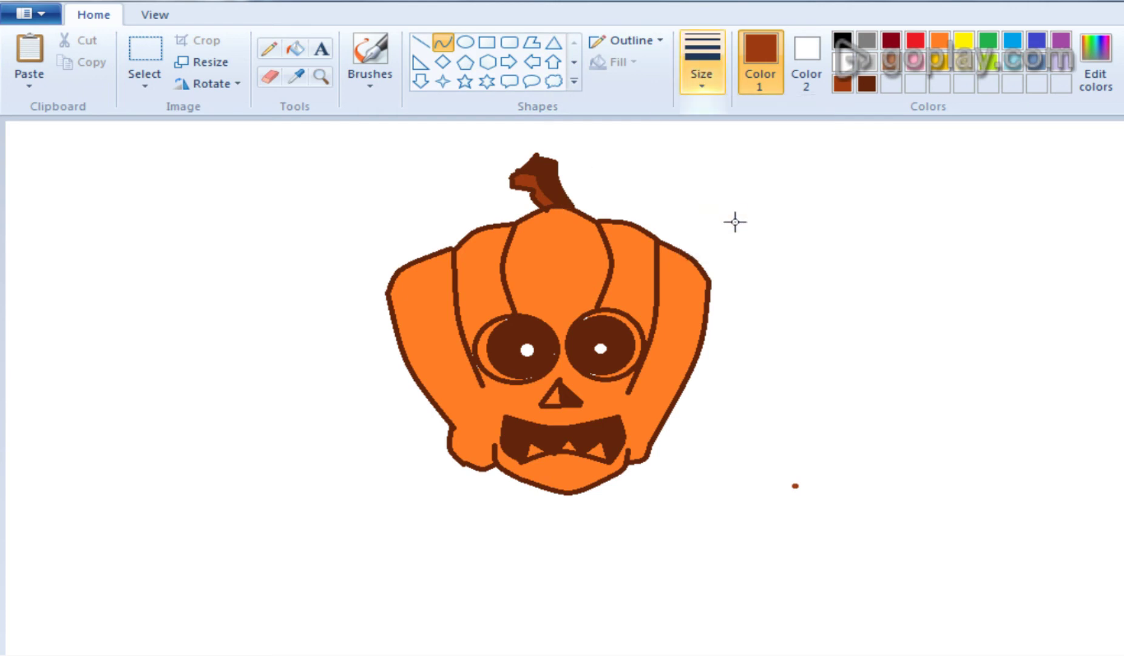
left_click(710, 77)
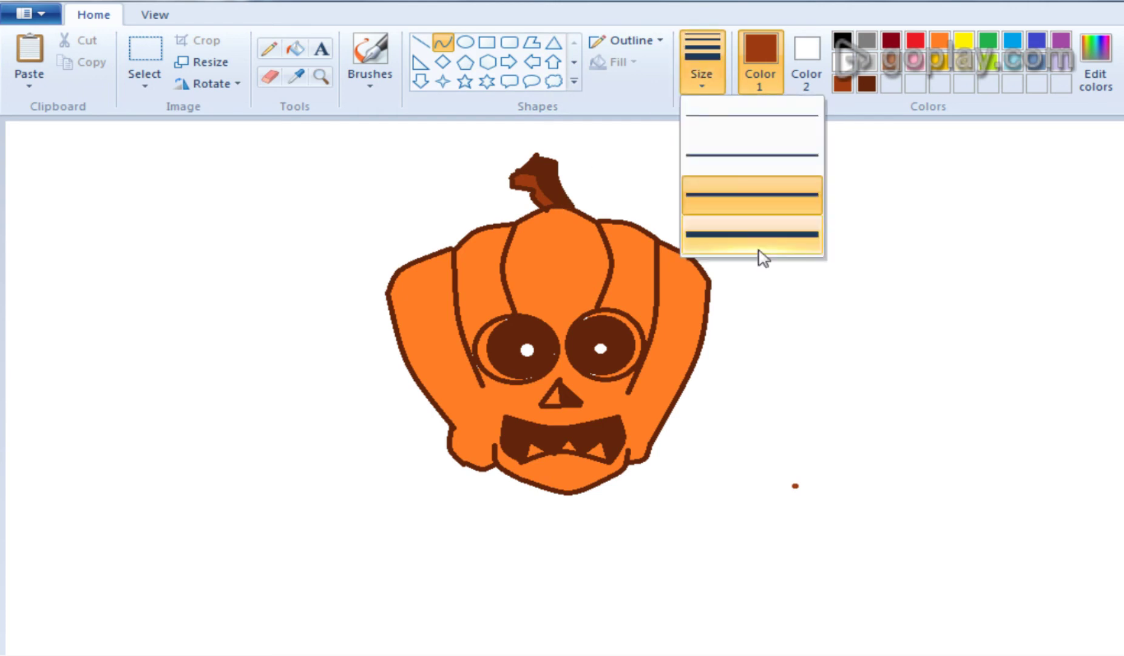
left_click(765, 242)
mouse_move(567, 206)
left_mouse_down()
mouse_move(728, 181)
mouse_move(600, 181)
mouse_move(564, 131)
left_mouse_up()
left_click(867, 84)
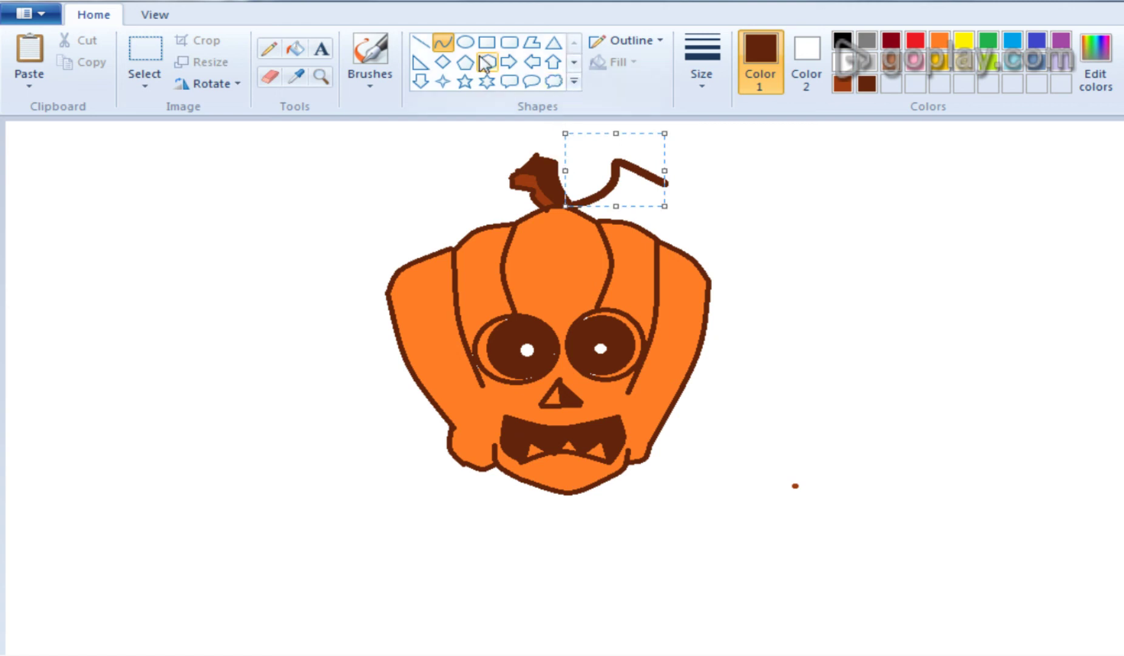
Step: Extend the tendril with a second dark brown curve that closes its loop and turns upward, and add a short line at the stem's tip
left_click(444, 42)
left_click_drag(618, 180, 760, 182)
mouse_move(672, 184)
left_mouse_down()
mouse_move(642, 183)
mouse_move(645, 143)
mouse_move(644, 181)
mouse_move(625, 218)
mouse_move(695, 167)
mouse_move(658, 185)
mouse_move(703, 214)
left_mouse_up()
key("ctrl+z")
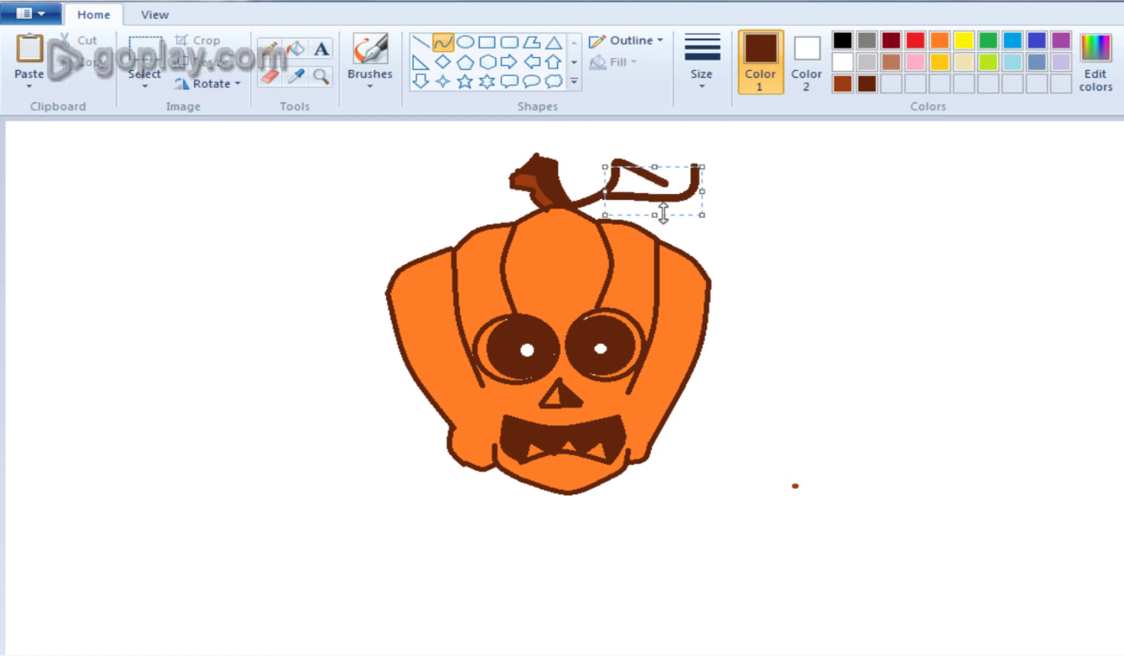
left_click_drag(706, 173, 680, 146)
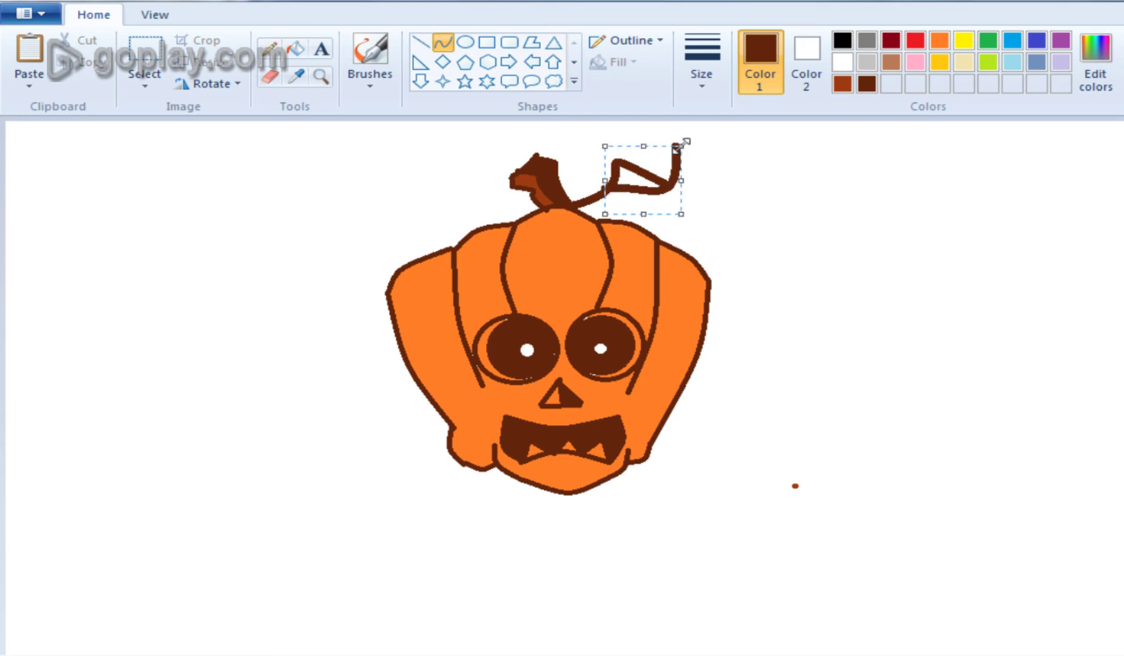
left_click(421, 42)
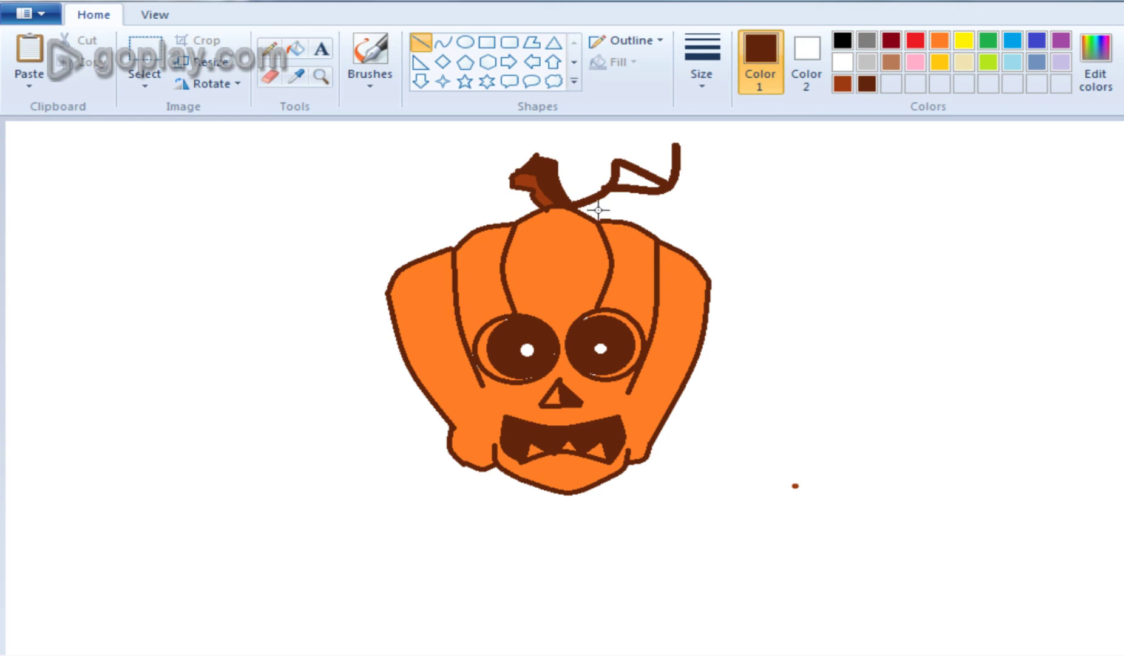
left_click_drag(539, 156, 551, 162)
Step: Draw a yellow ellipse with a thick watercolor outline around the pupil inside each iris
left_click(465, 44)
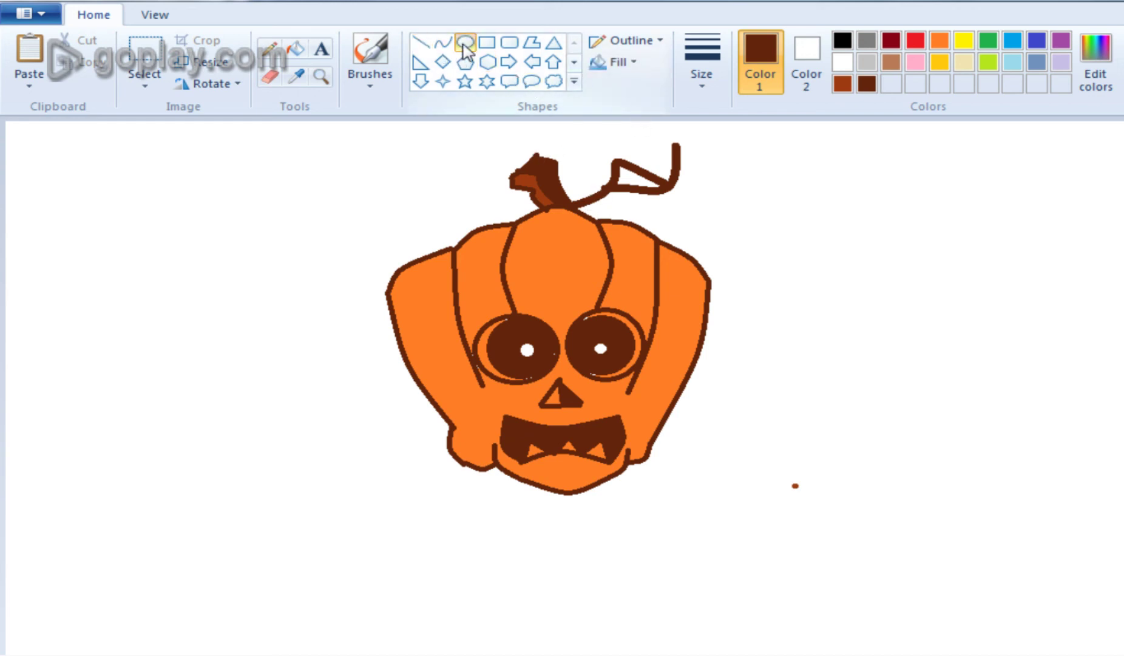
left_click(712, 65)
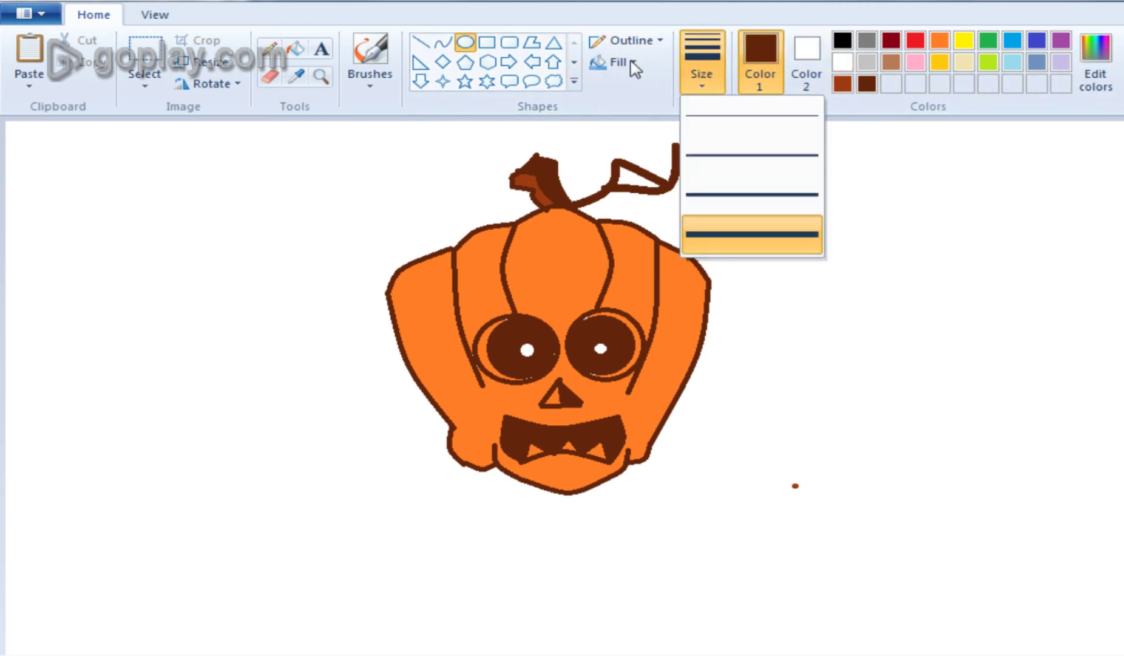
left_click(625, 63)
left_click(653, 43)
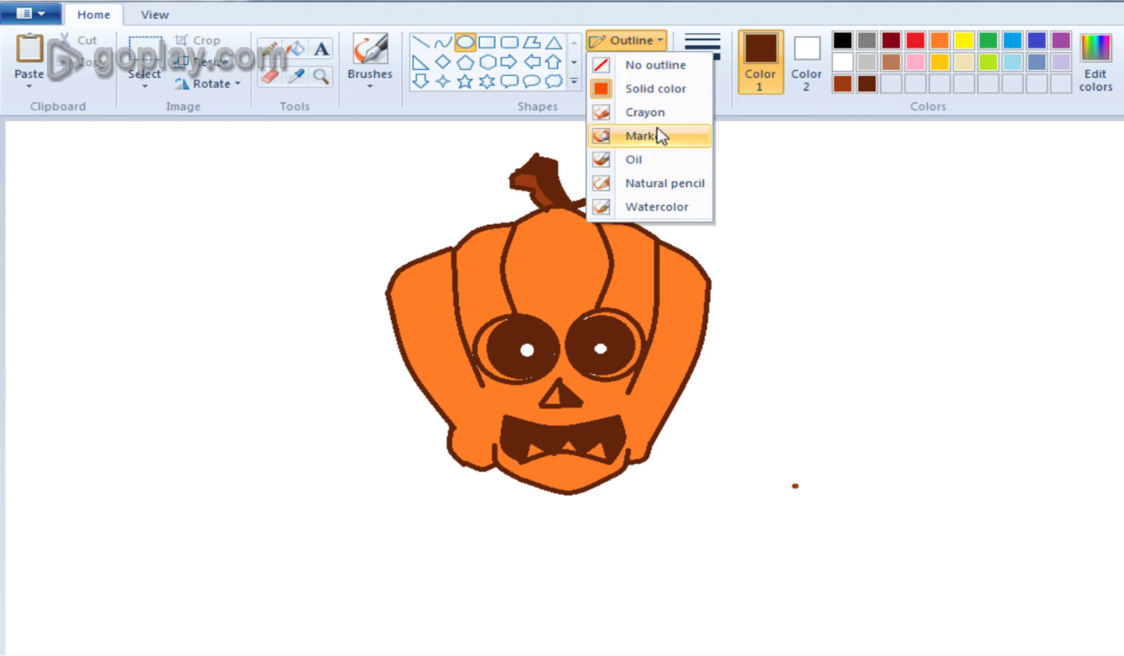
left_click(662, 207)
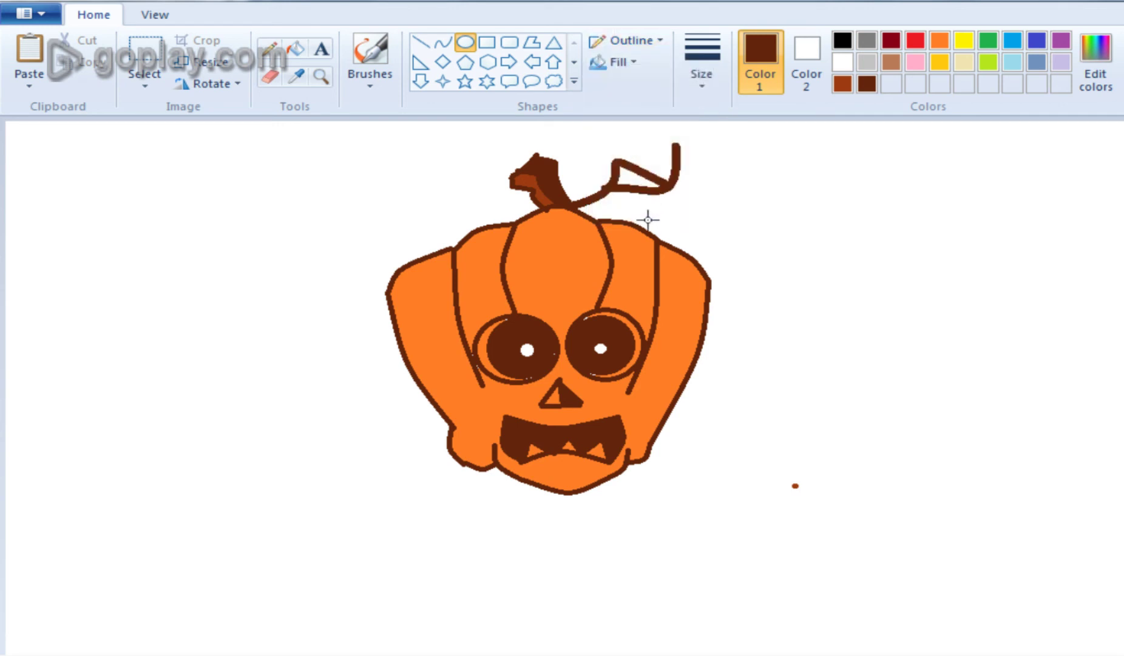
left_click(963, 43)
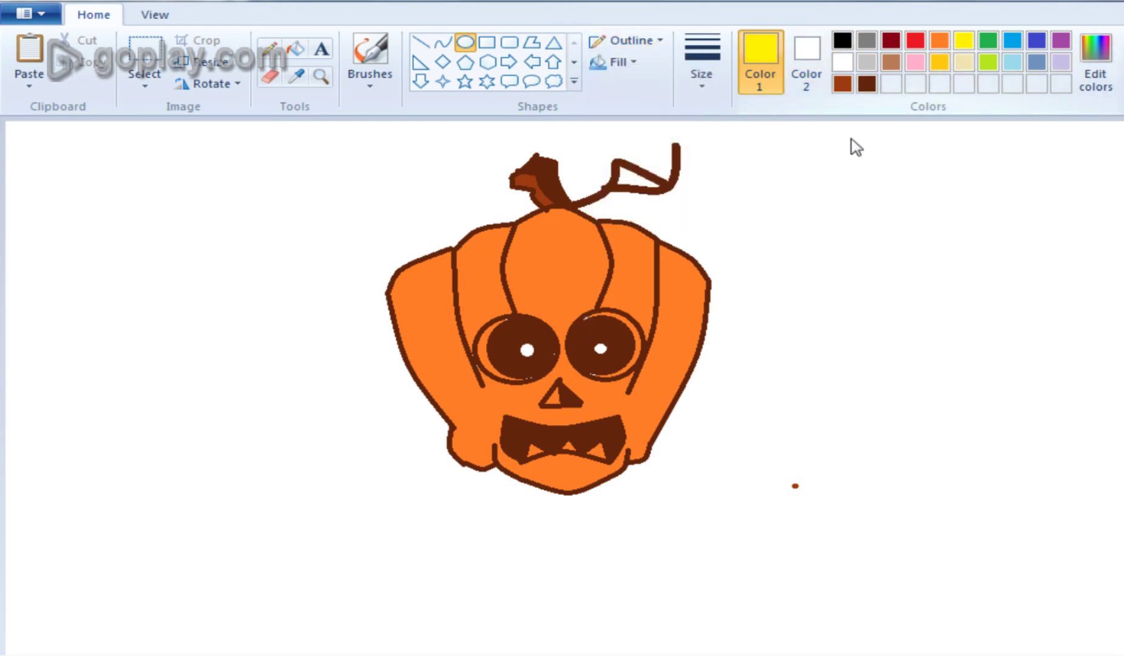
left_click_drag(584, 325, 608, 349)
left_click_drag(496, 332, 520, 354)
left_click(771, 395)
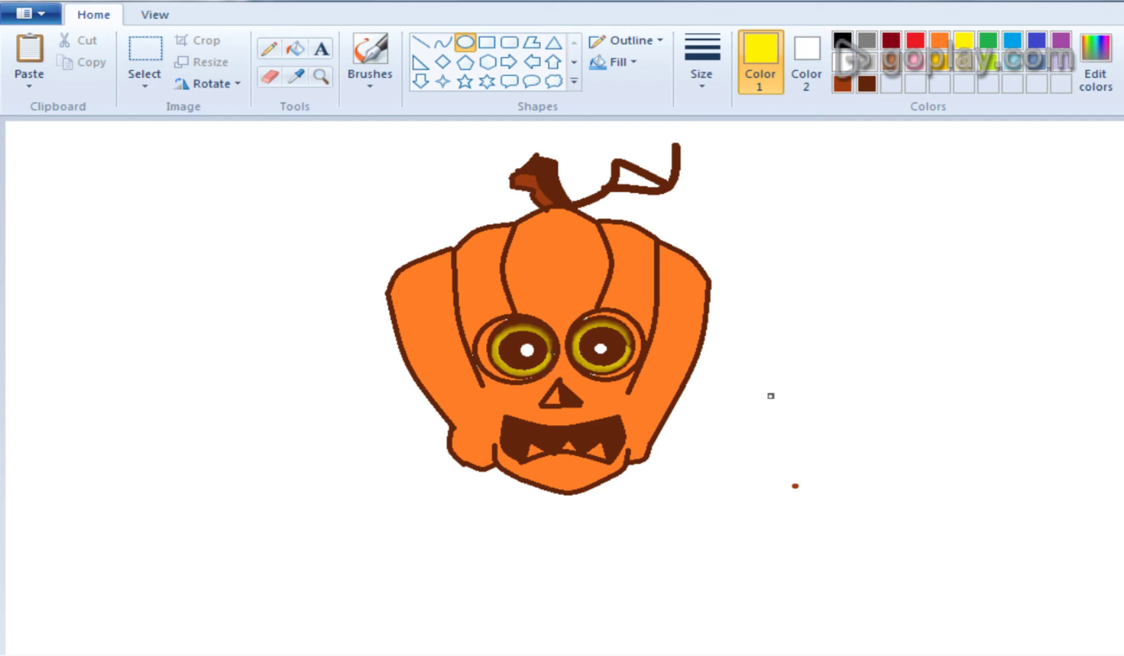